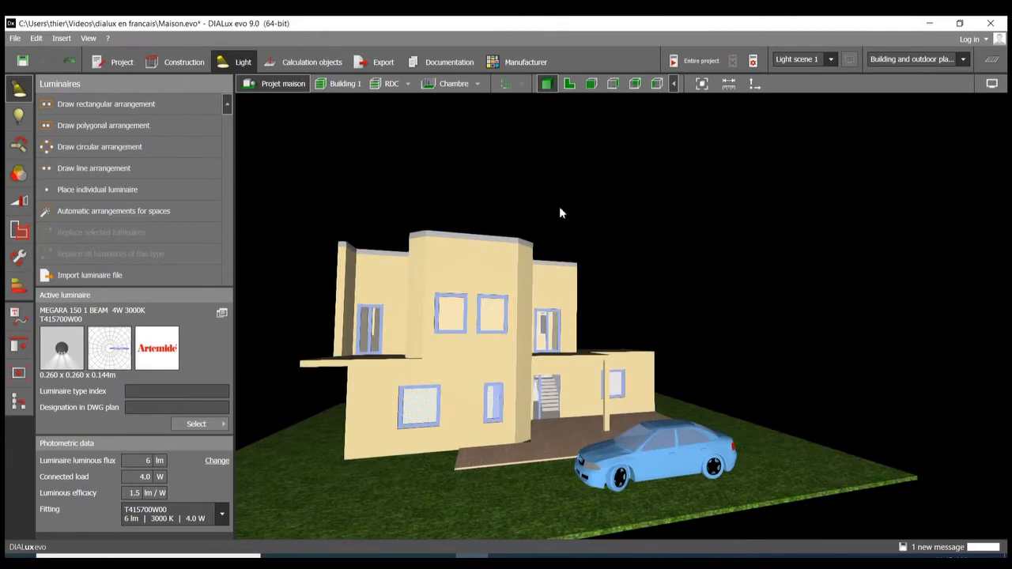
# Examine the house exterior, roof, terrace and parked car in 3D from several angles
pyautogui.scroll(-4, 560, 207)
pyautogui.moveTo(566, 202); pyautogui.dragTo(486, 243, button='right')
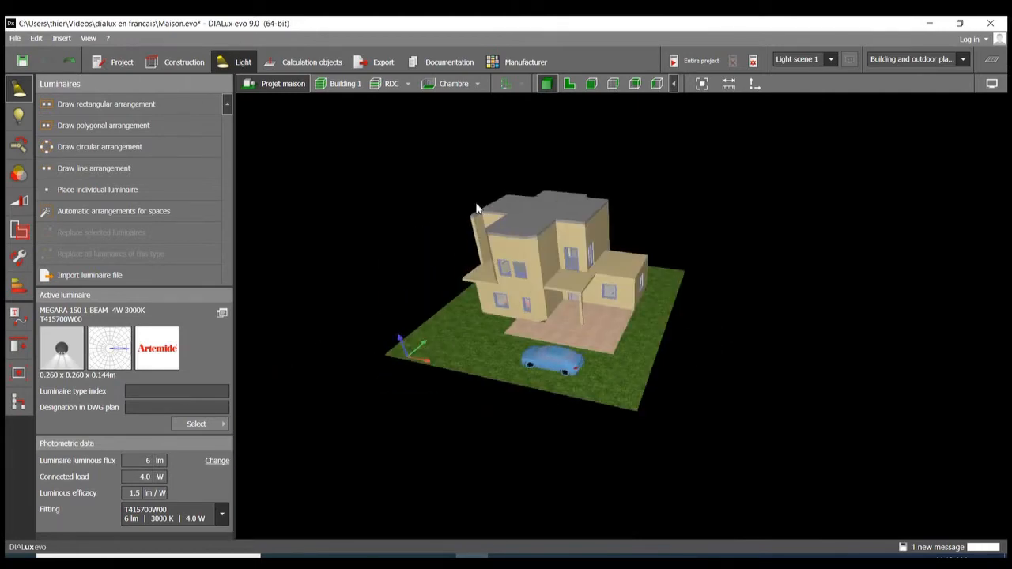
pyautogui.scroll(5, 492, 212)
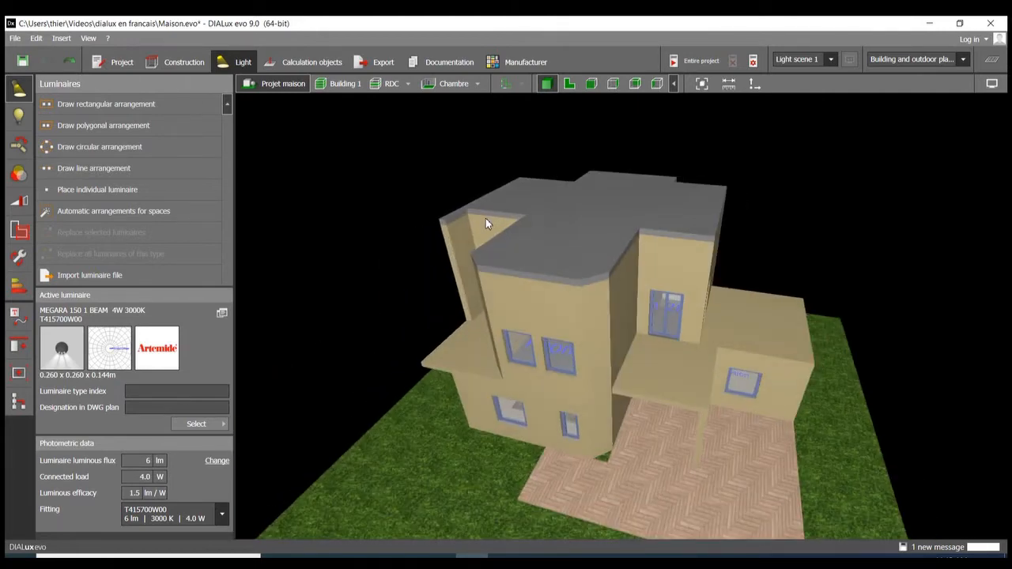
pyautogui.moveTo(476, 220)
pyautogui.mouseDown(button='right')
pyautogui.moveTo(510, 219)
pyautogui.moveTo(493, 211)
pyautogui.mouseUp(button='right')
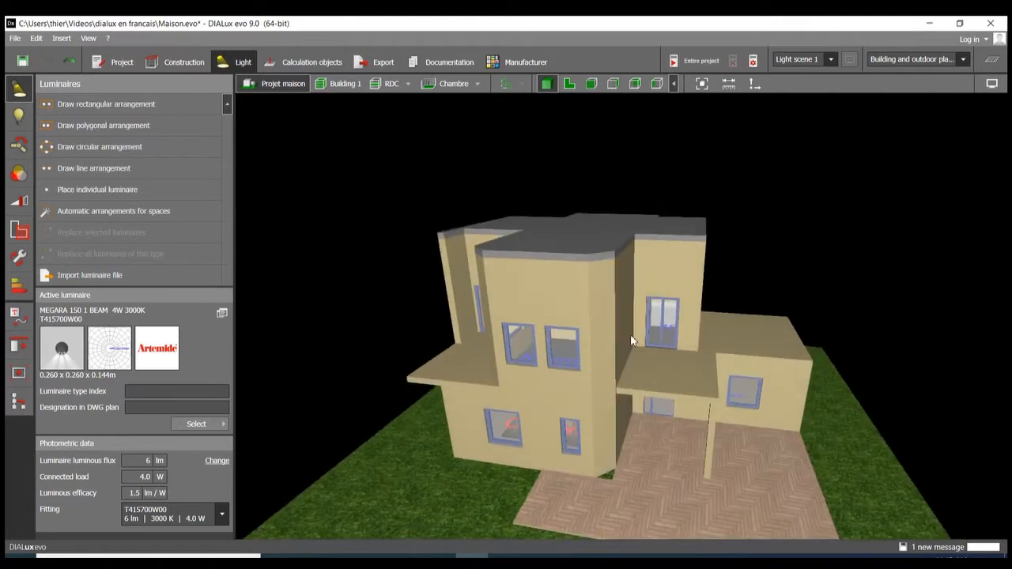
pyautogui.scroll(-5, 606, 223)
pyautogui.scroll(3, 623, 356)
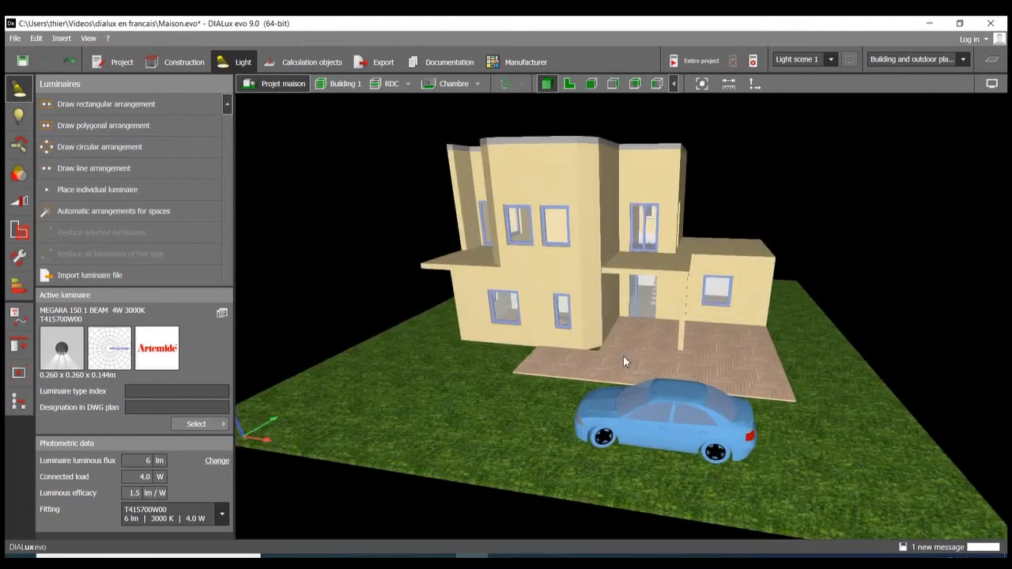
pyautogui.moveTo(829, 281); pyautogui.dragTo(700, 212, button='right')
pyautogui.scroll(-5, 712, 279)
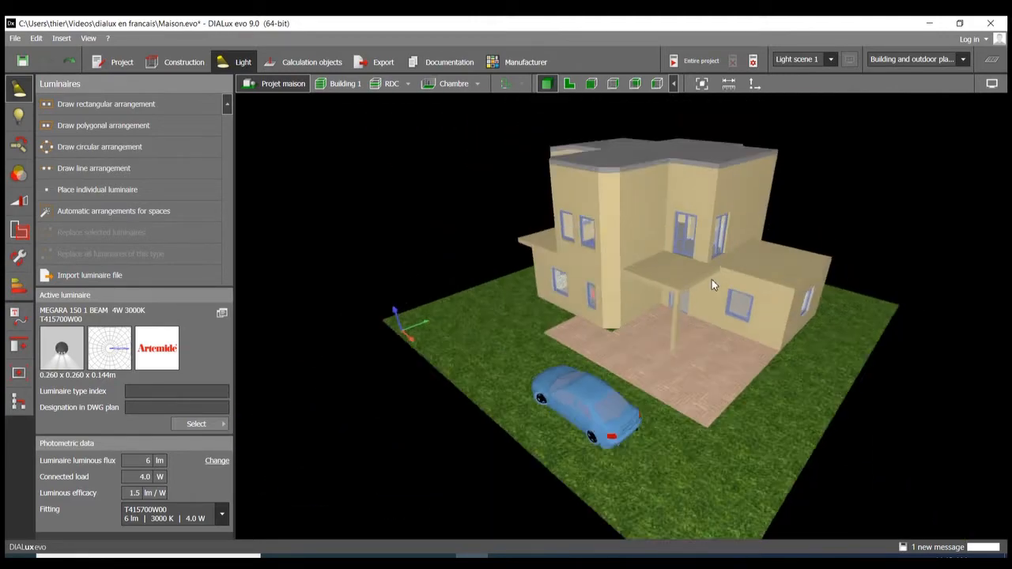
pyautogui.scroll(5, 732, 177)
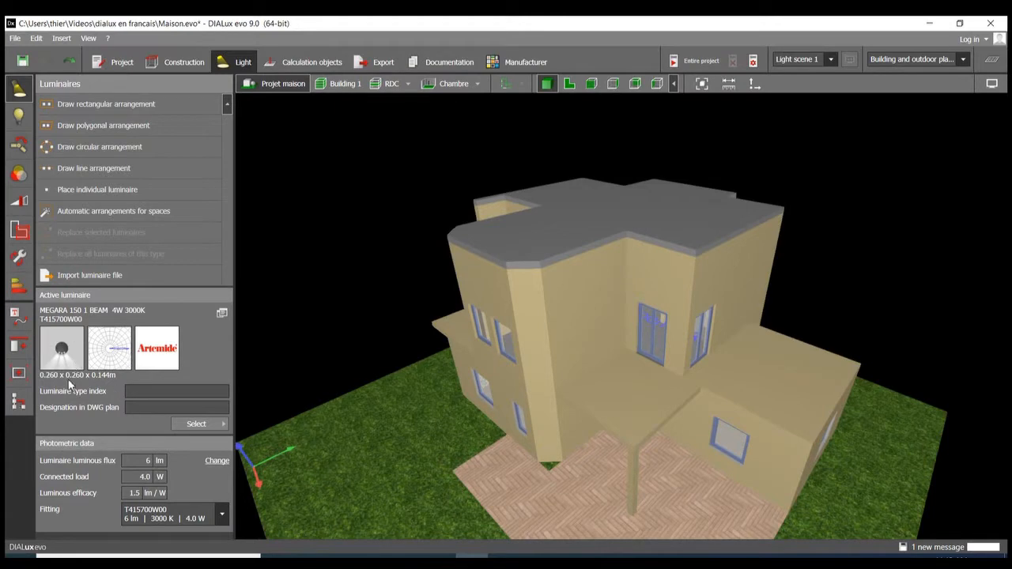
pyautogui.scroll(-4, 736, 289)
pyautogui.moveTo(737, 288); pyautogui.dragTo(604, 342)
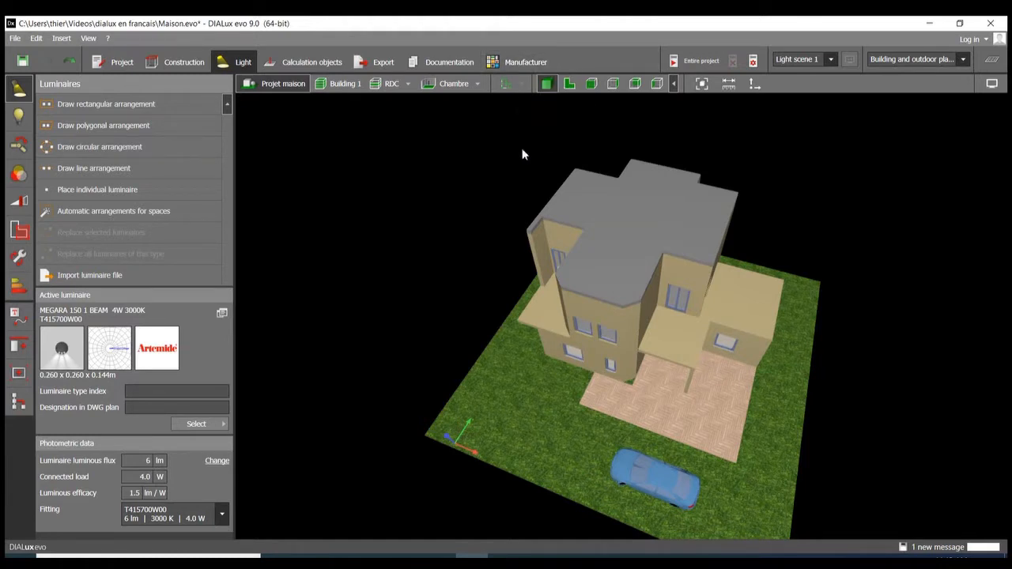
# Open the LUMsearch manufacturer catalogue, filter it to outdoor floor recessed luminaires, and save the project
pyautogui.click(531, 62)
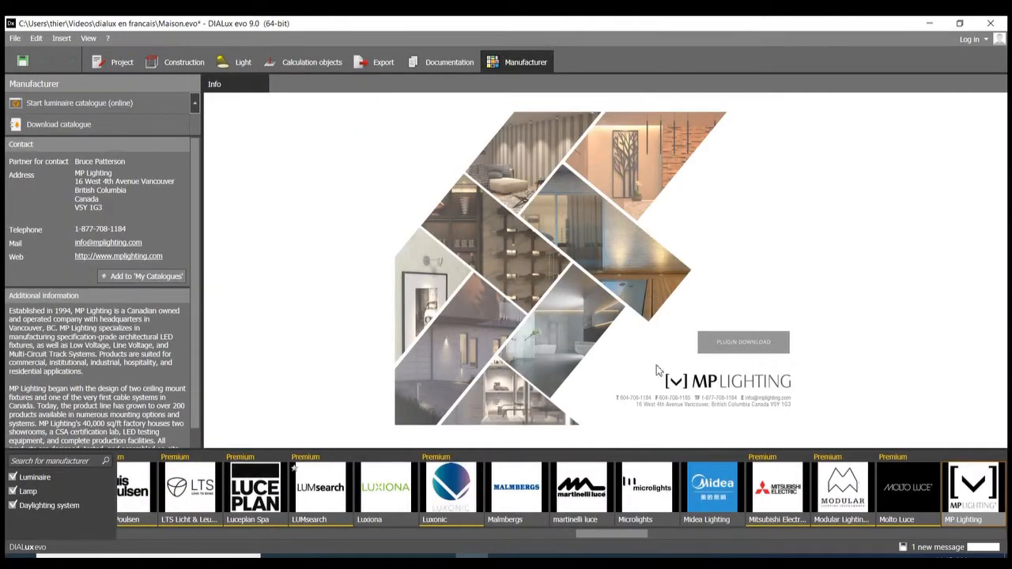
pyautogui.click(340, 492)
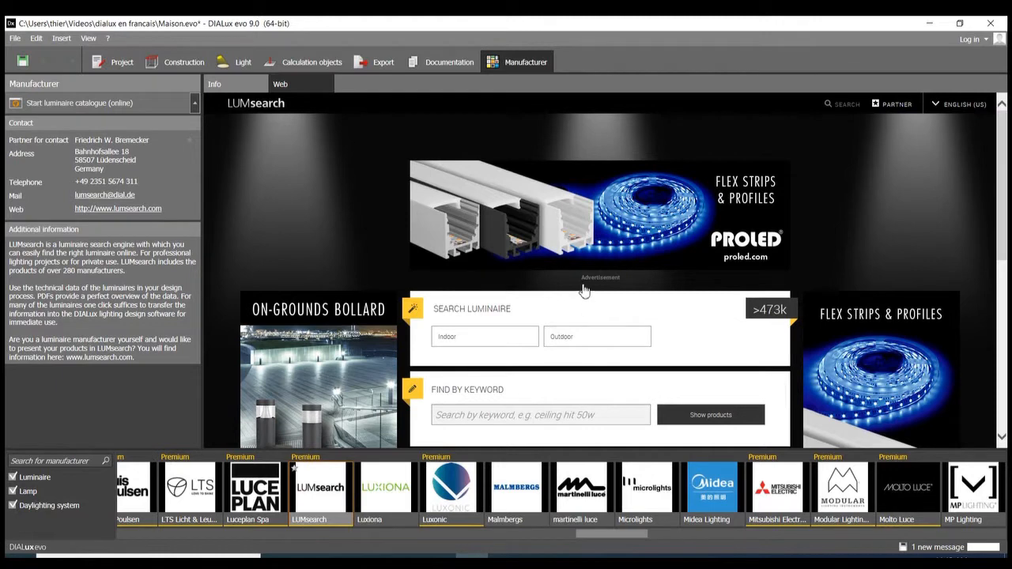
pyautogui.scroll(-1, 583, 291)
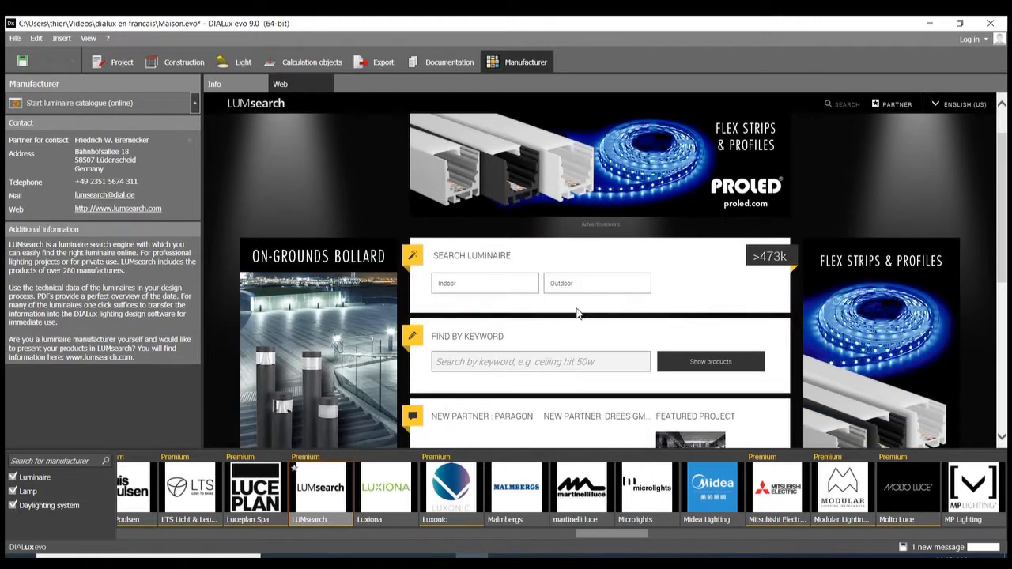
pyautogui.click(587, 290)
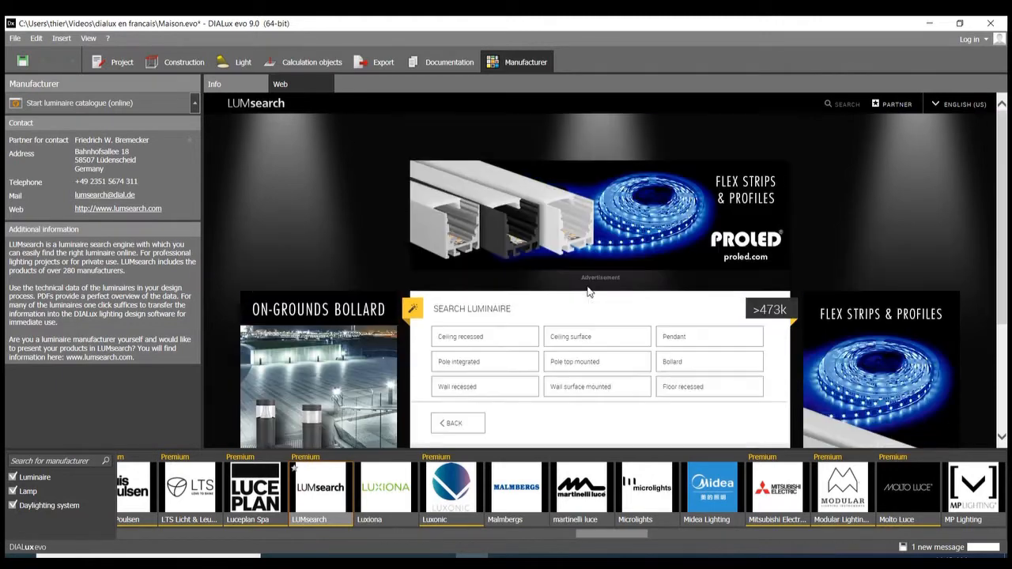
pyautogui.click(697, 387)
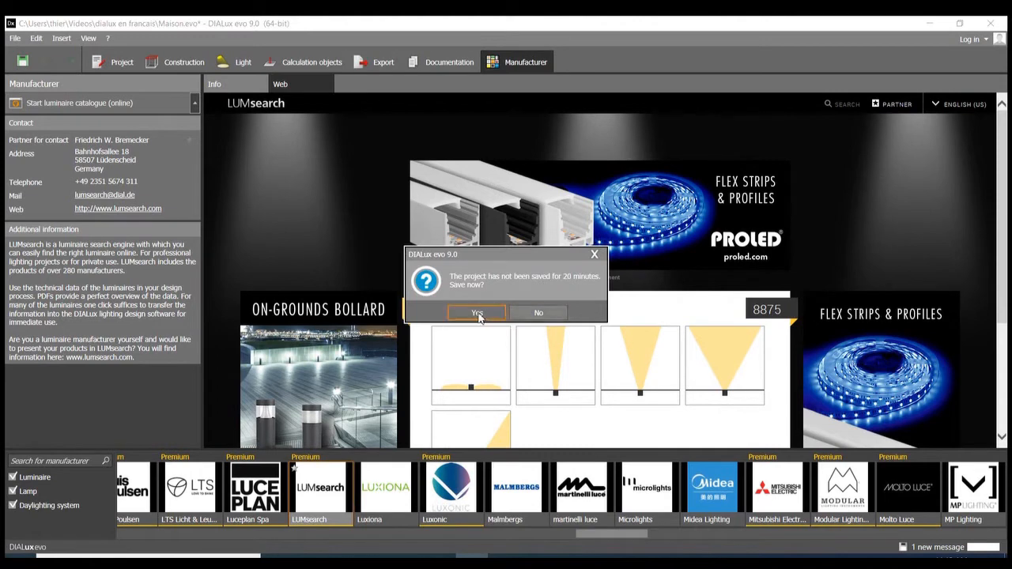
pyautogui.click(477, 312)
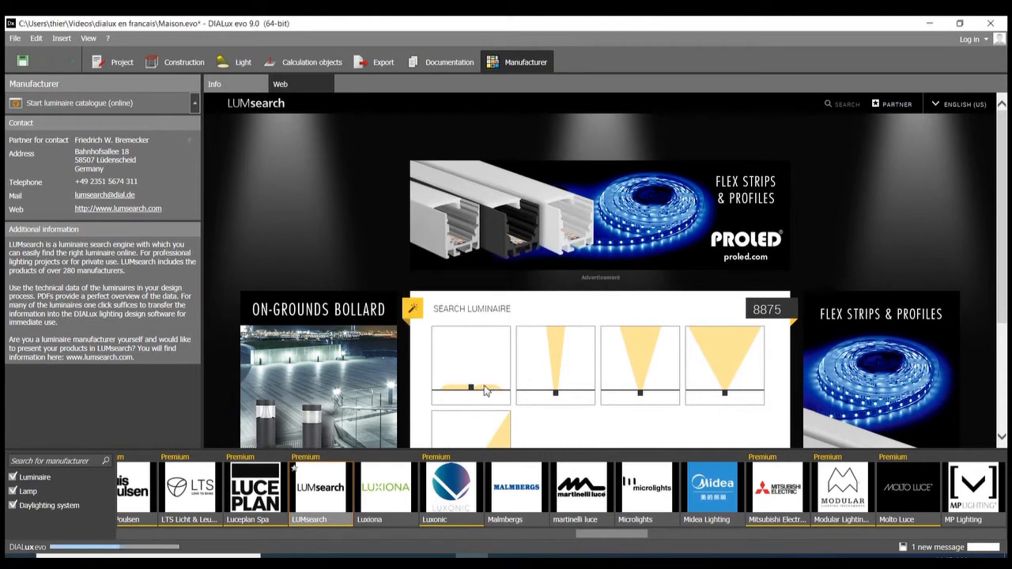
# Restrict the floor recessed luminaires to the flat light distribution that spreads sideways along the ground
pyautogui.scroll(-1, 544, 276)
pyautogui.scroll(-1, 544, 277)
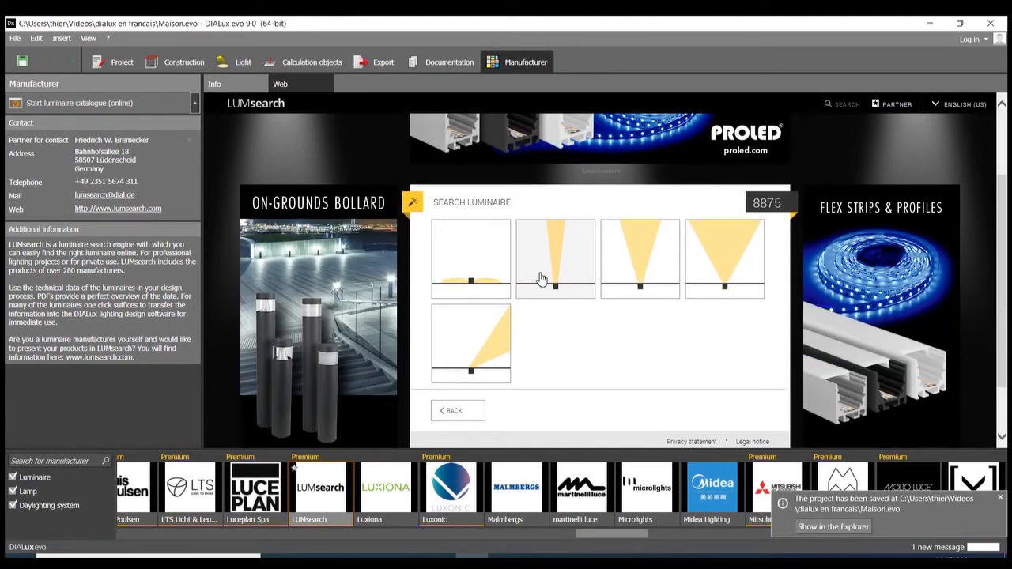
pyautogui.click(486, 270)
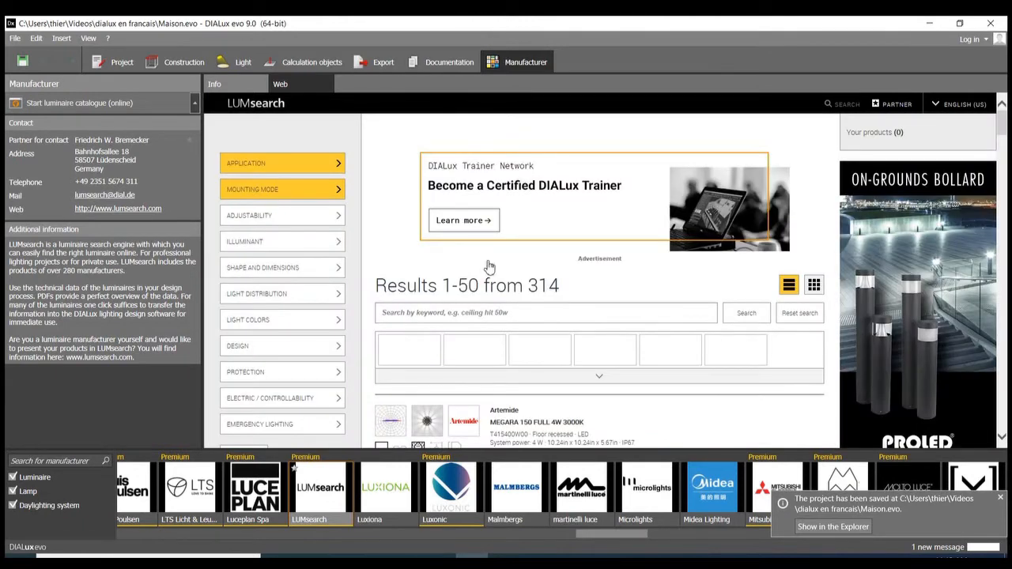
# Find the Ares sigma led 518041 in the results and send it from its product data sheet to DIALux
pyautogui.scroll(-4, 486, 269)
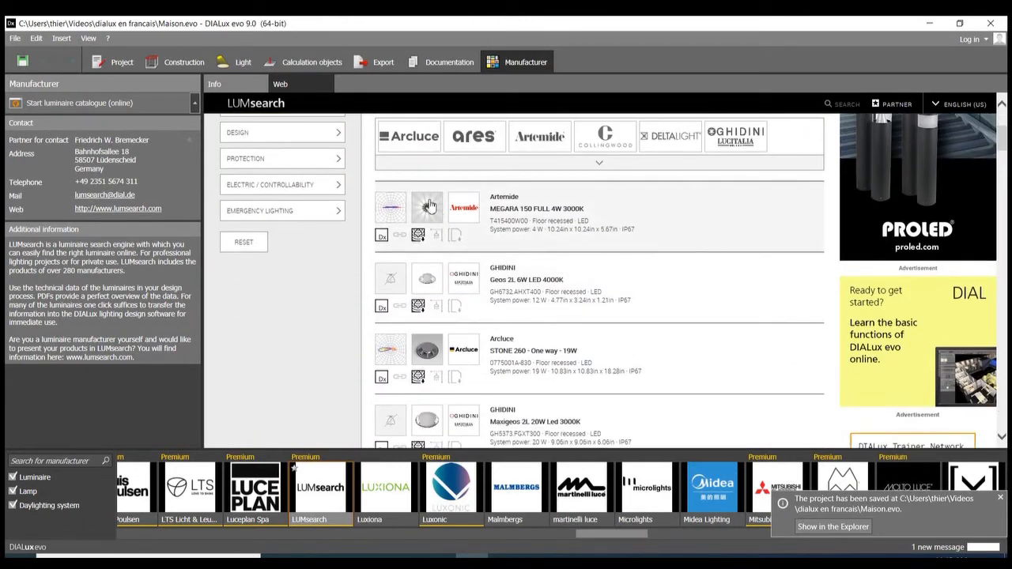
pyautogui.scroll(-4, 532, 225)
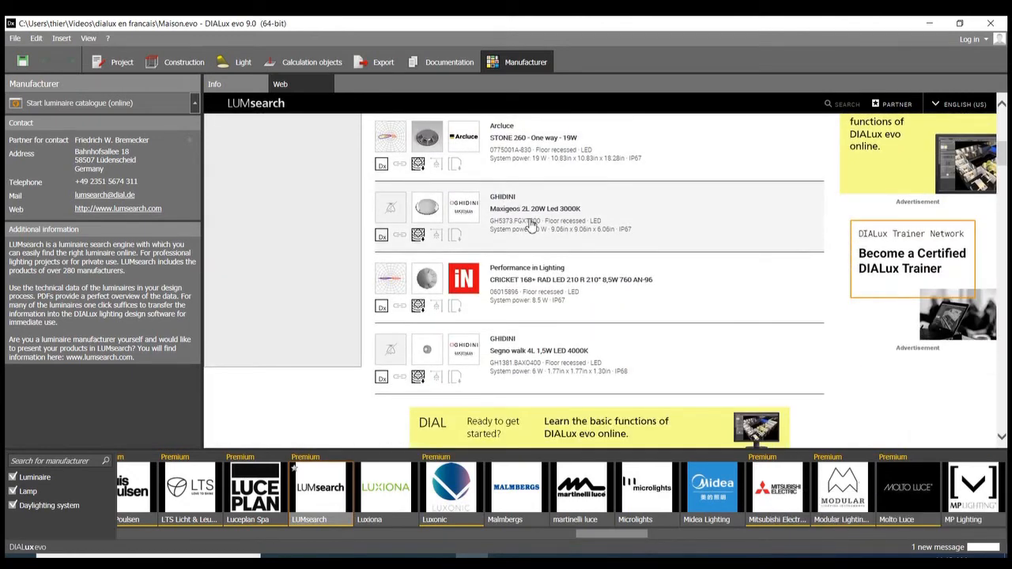
pyautogui.scroll(-6, 529, 225)
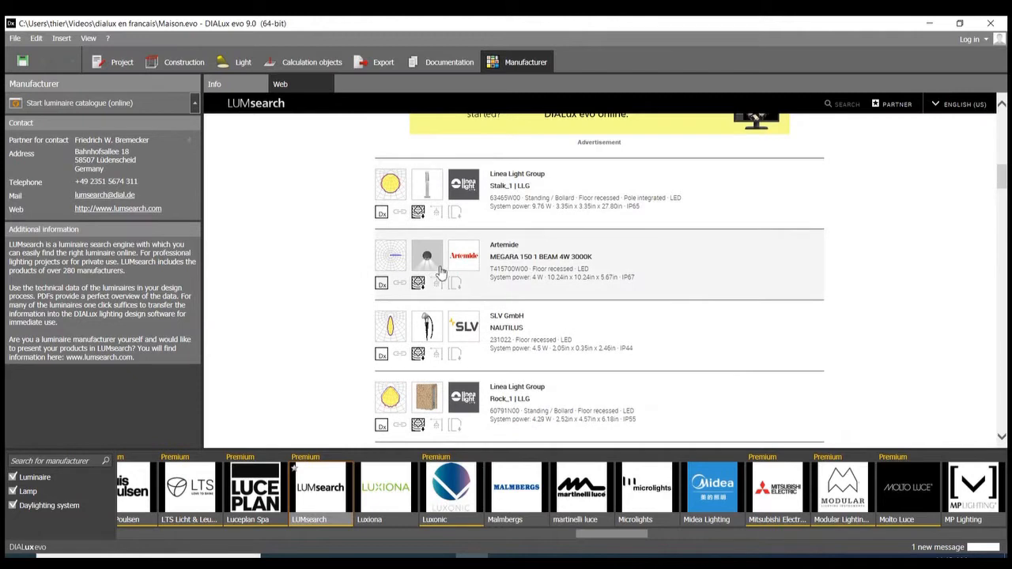
pyautogui.scroll(-3, 504, 273)
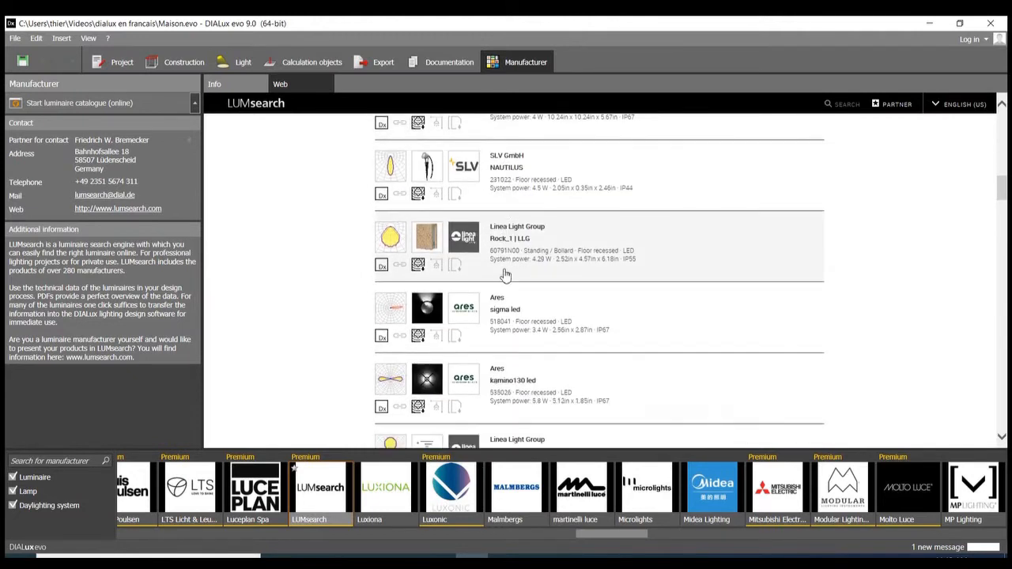
pyautogui.click(427, 319)
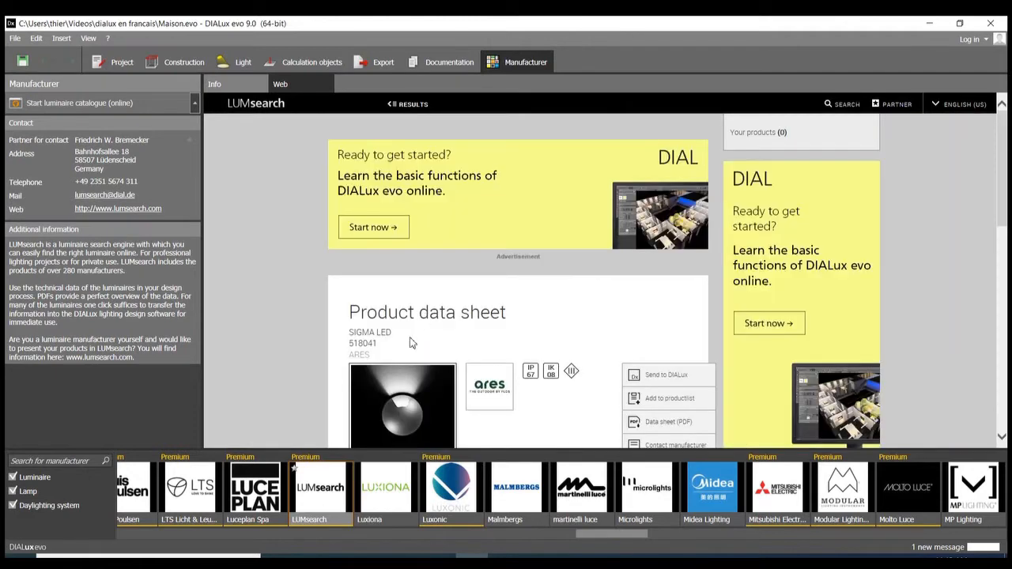
pyautogui.scroll(-1, 399, 400)
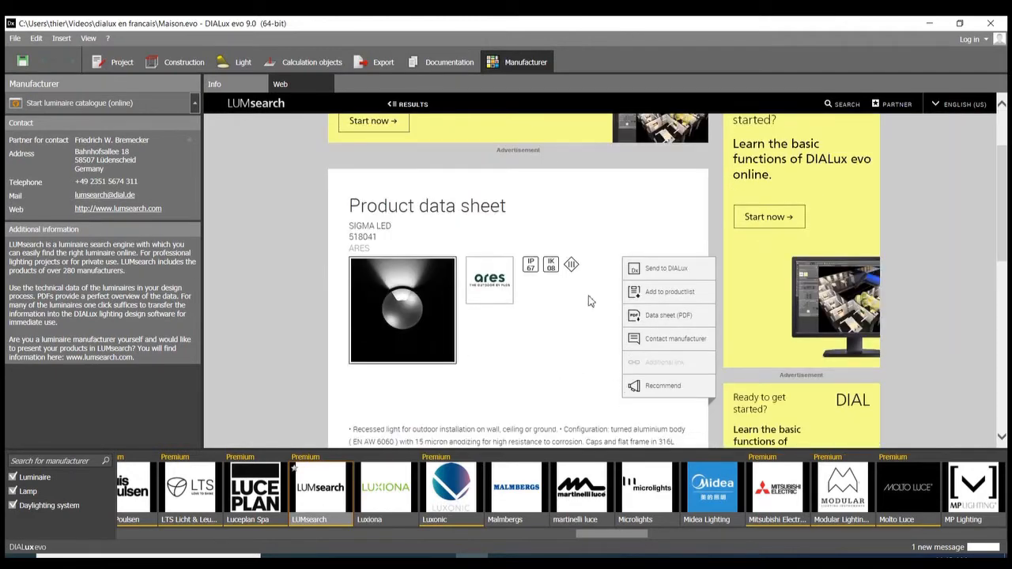
pyautogui.click(673, 270)
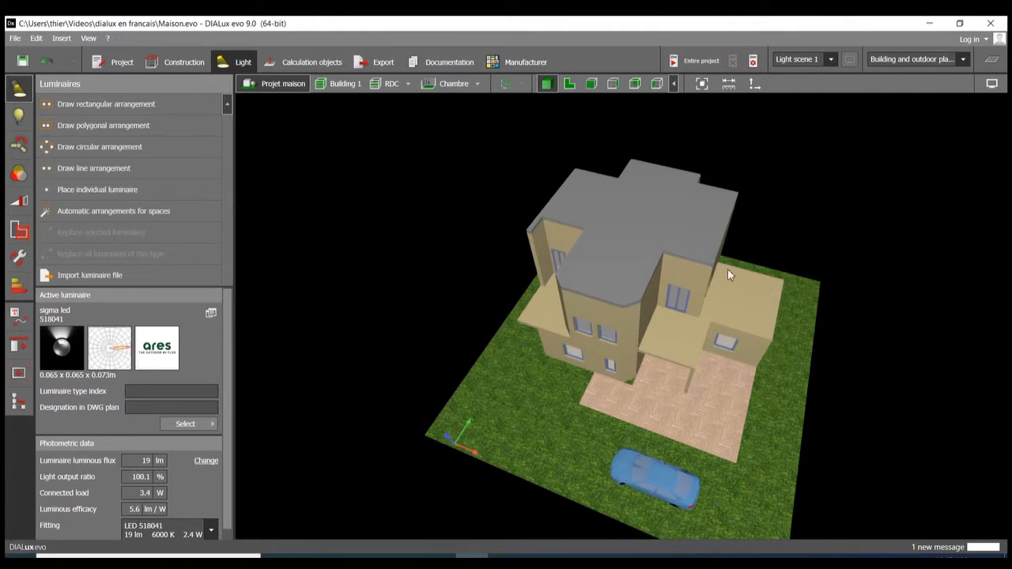
# In the plan view, draw a line arrangement of three sigma led luminaires about 5.85 m long down the terrace's outer edge below the salon
pyautogui.scroll(-3, 613, 237)
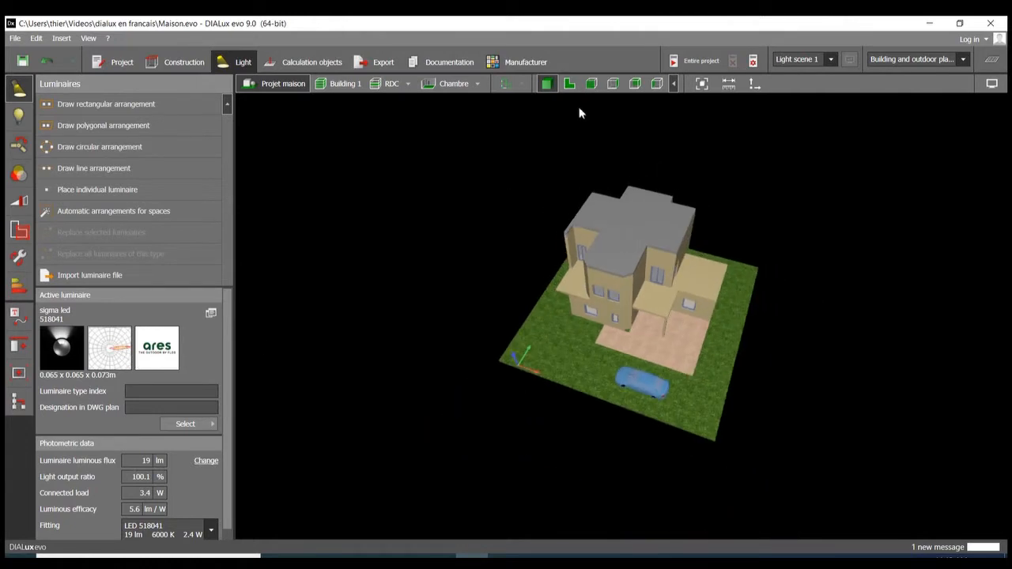
pyautogui.click(569, 84)
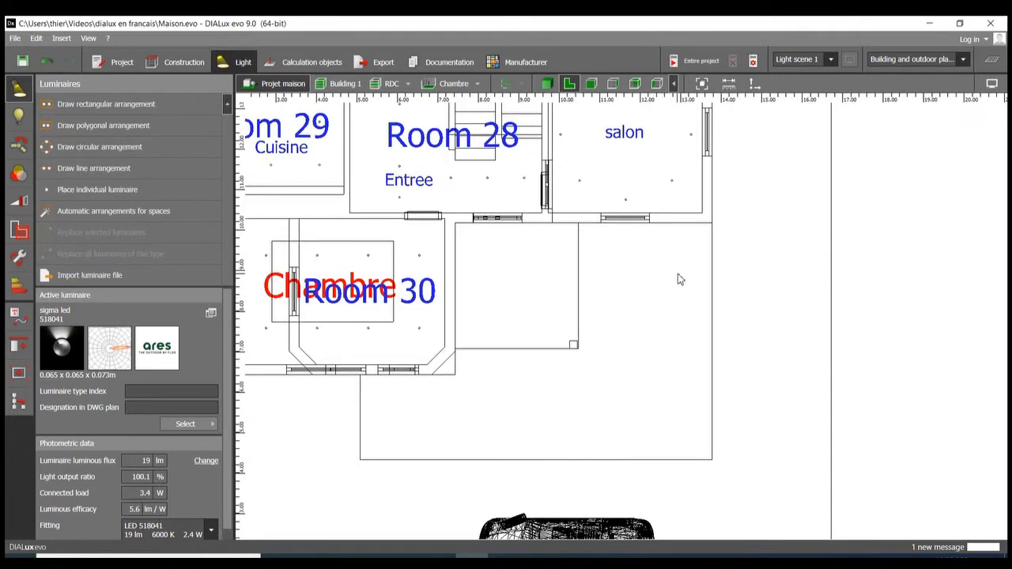
pyautogui.scroll(-1, 680, 277)
pyautogui.scroll(-2, 693, 245)
pyautogui.scroll(1, 700, 261)
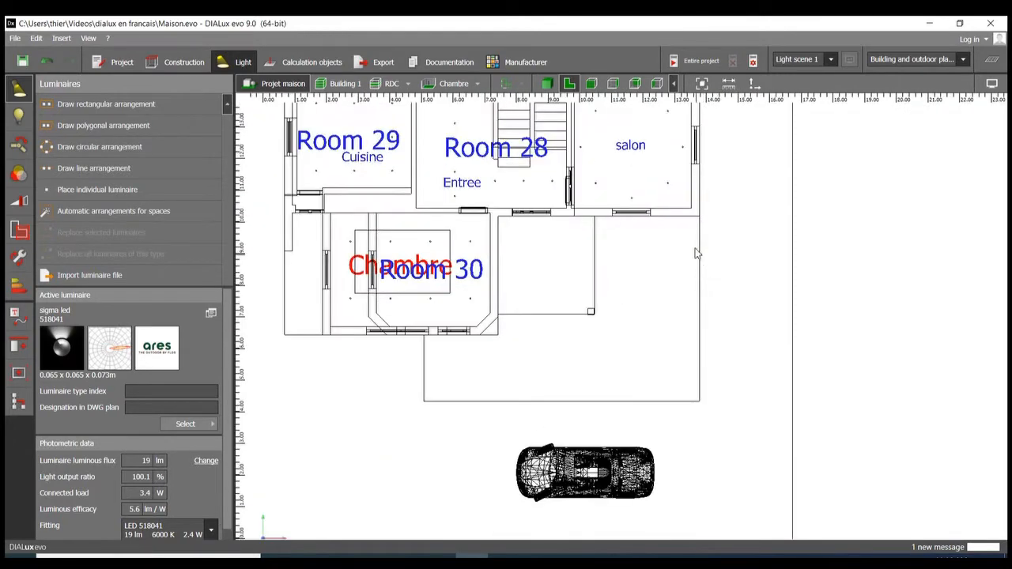
pyautogui.click(134, 169)
pyautogui.scroll(1, 720, 324)
pyautogui.scroll(2, 736, 248)
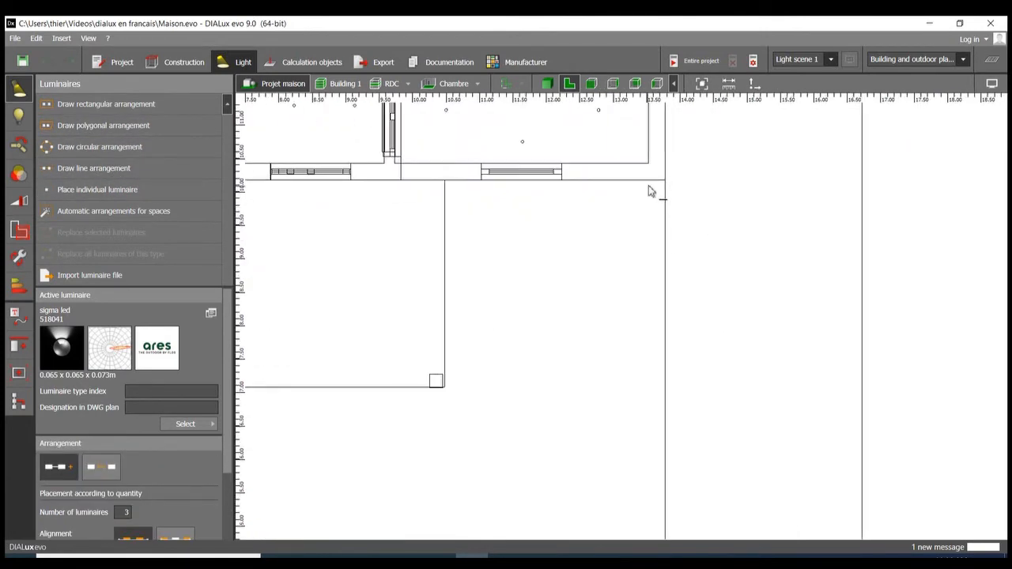
pyautogui.click(653, 182)
pyautogui.scroll(-3, 655, 178)
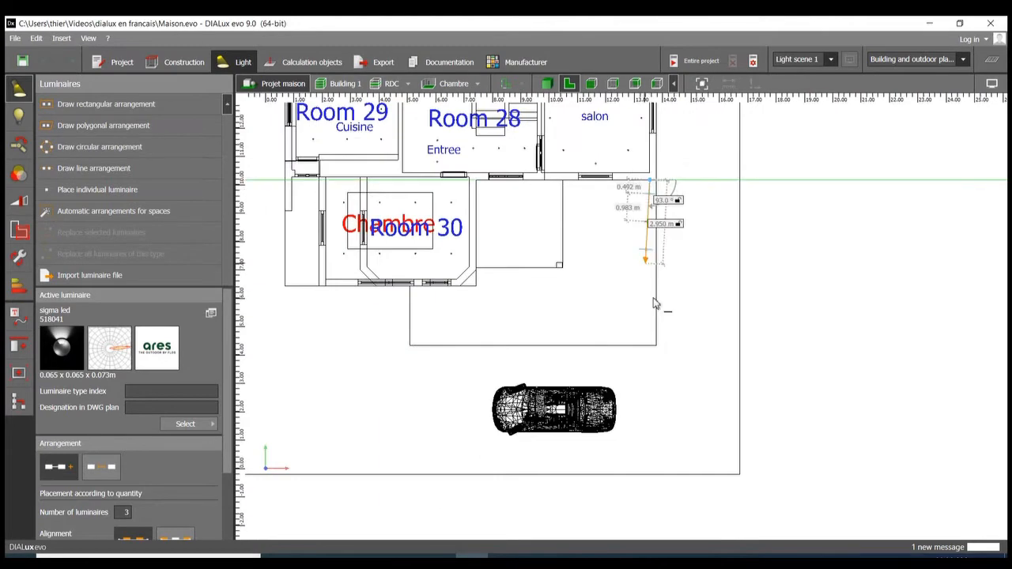
pyautogui.click(651, 346)
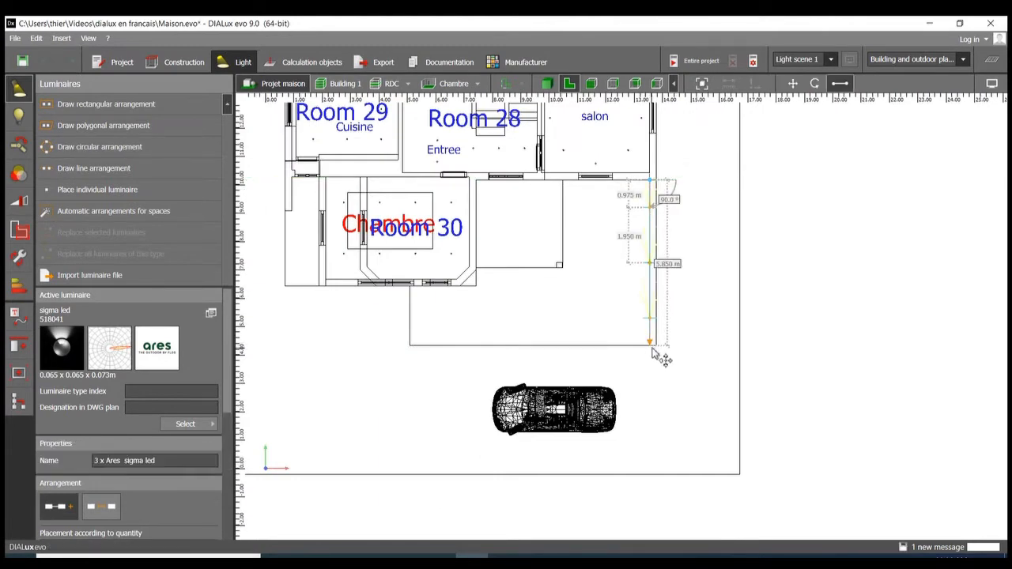
# Rotate the individual luminaires of the new line by 90° about the vertical axis so their beams face across the terrace
pyautogui.scroll(2, 701, 201)
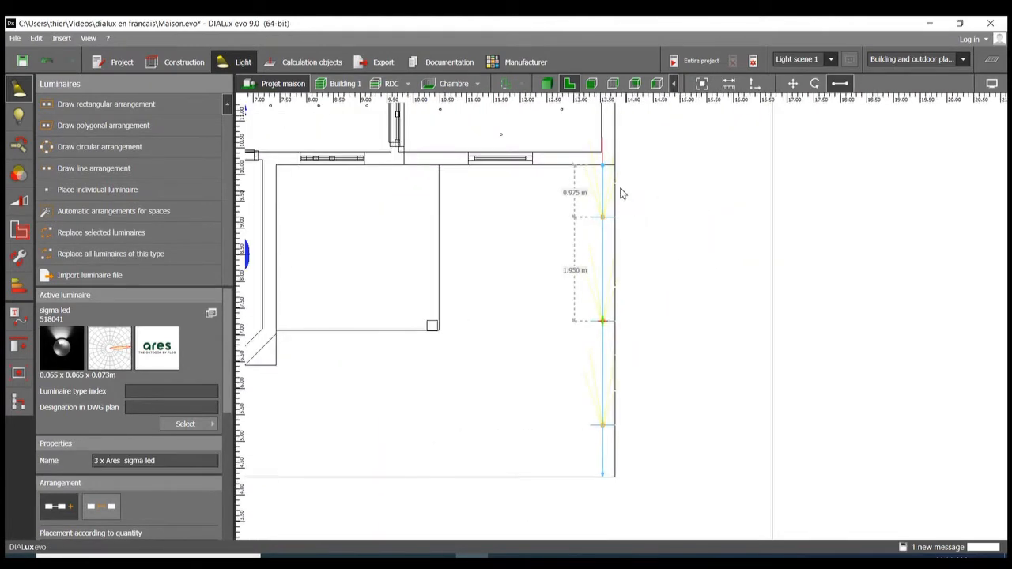
pyautogui.click(990, 85)
pyautogui.scroll(-1, 136, 378)
pyautogui.scroll(-5, 136, 378)
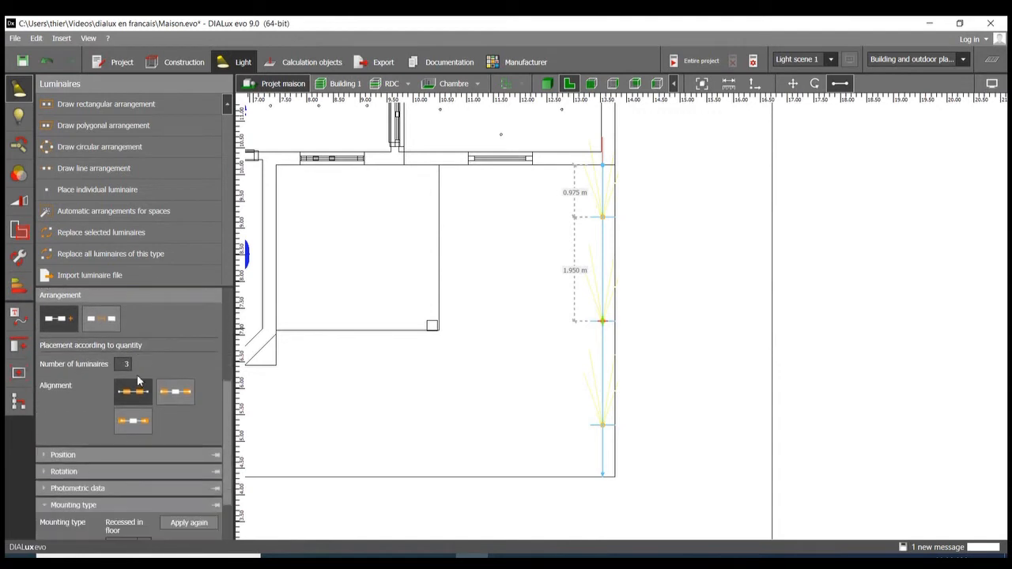
pyautogui.scroll(1, 137, 374)
pyautogui.scroll(-3, 120, 370)
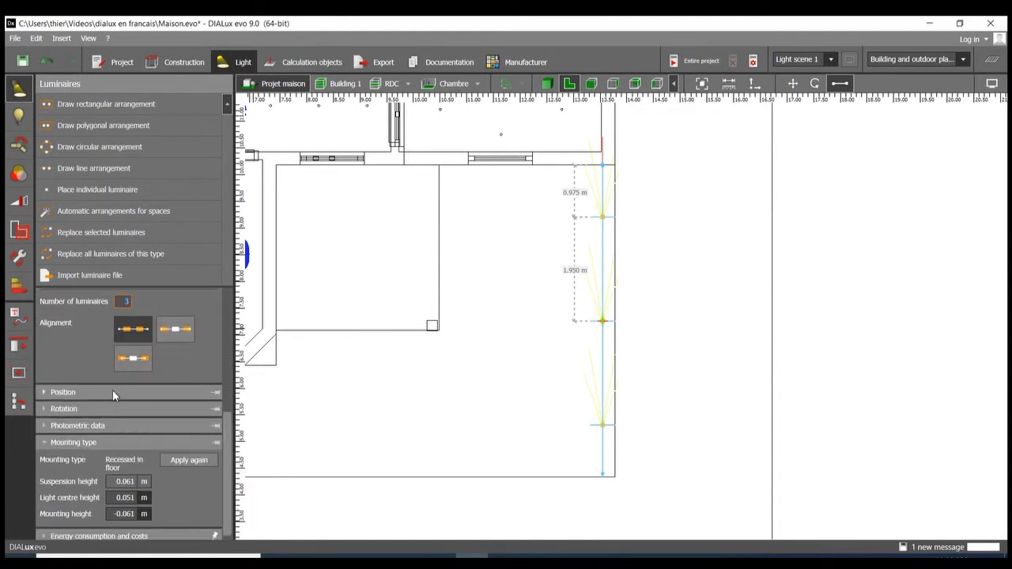
pyautogui.click(113, 411)
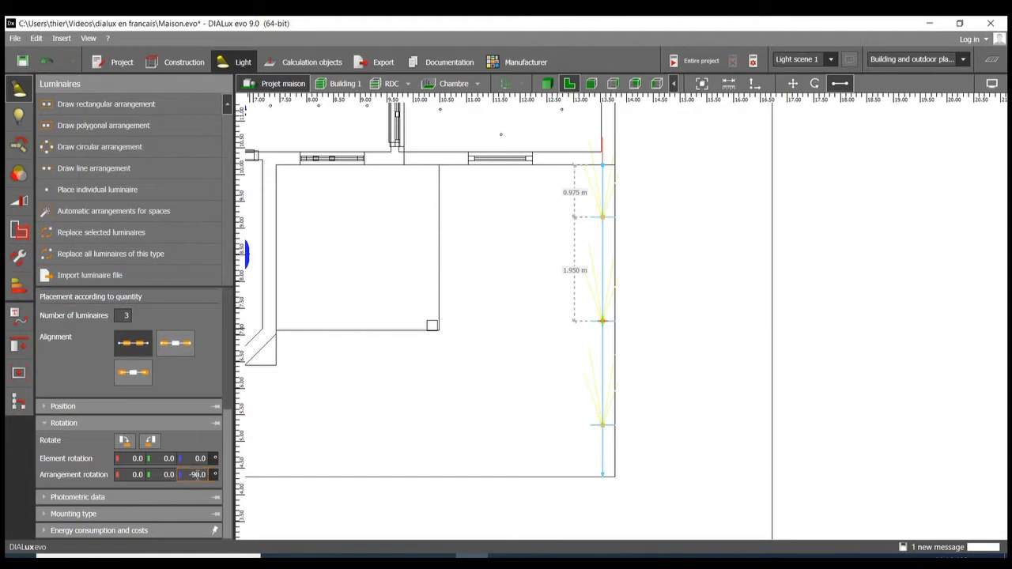
pyautogui.click(150, 440)
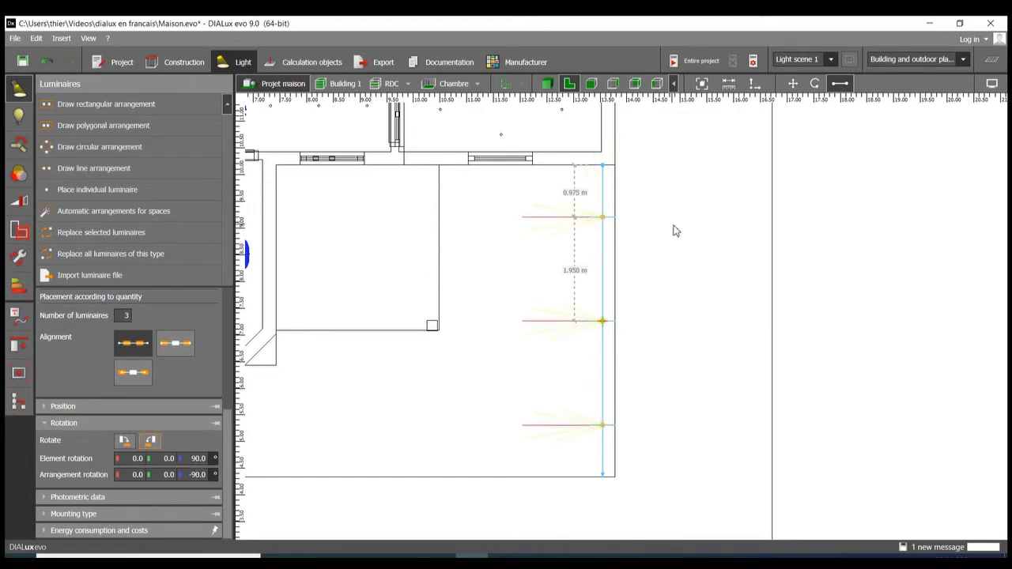
# Draw a line of three sigma led luminaires about 8.7 m long along the terrace edge facing the car, rotating its elements to 270°
pyautogui.scroll(-2, 674, 230)
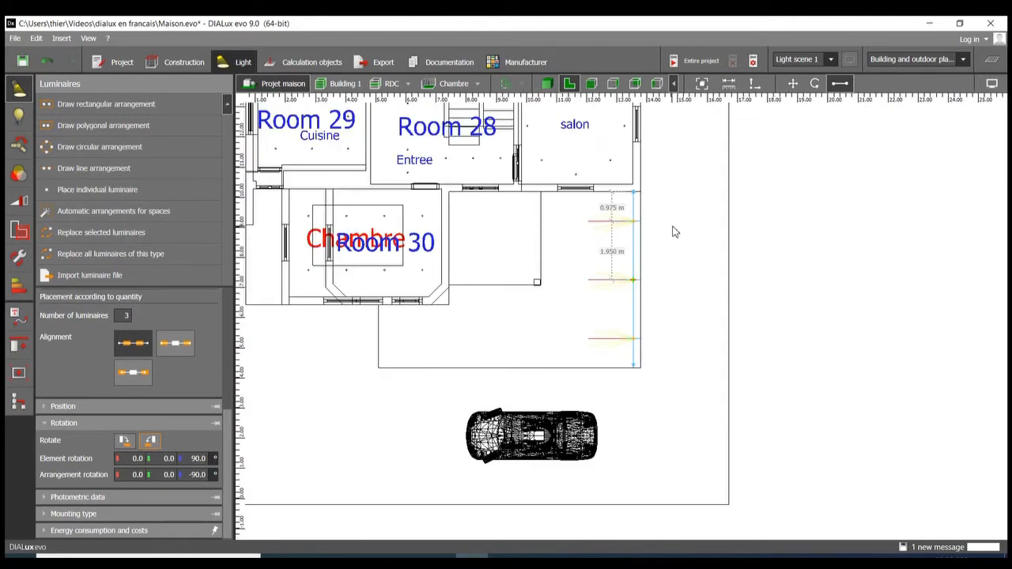
pyautogui.click(81, 168)
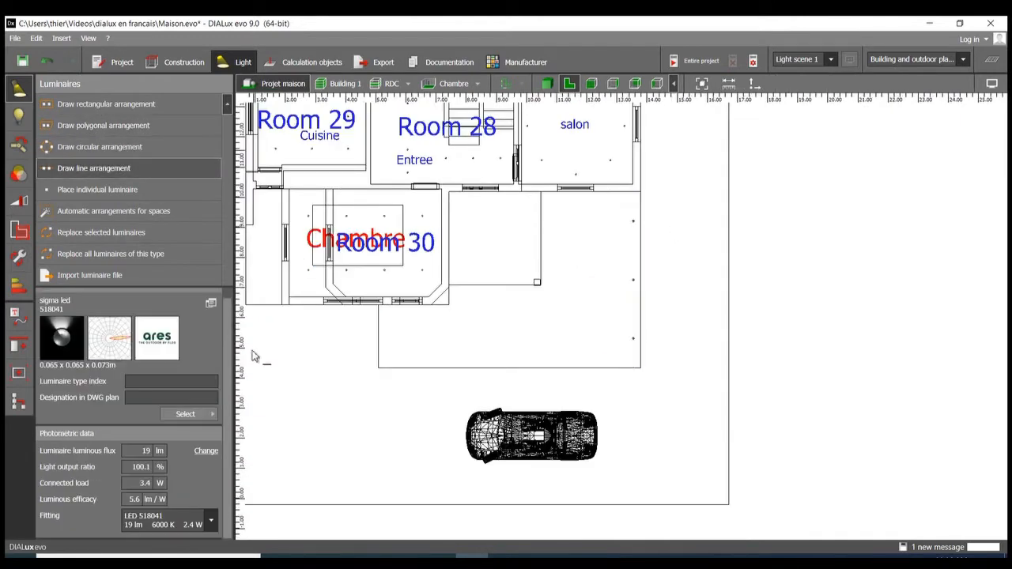
pyautogui.click(380, 361)
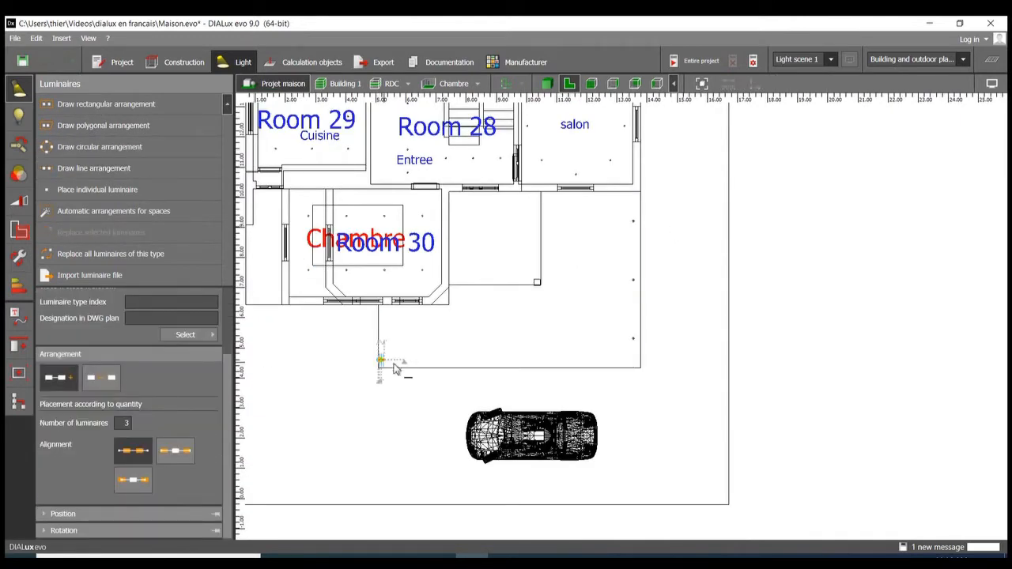
pyautogui.click(639, 365)
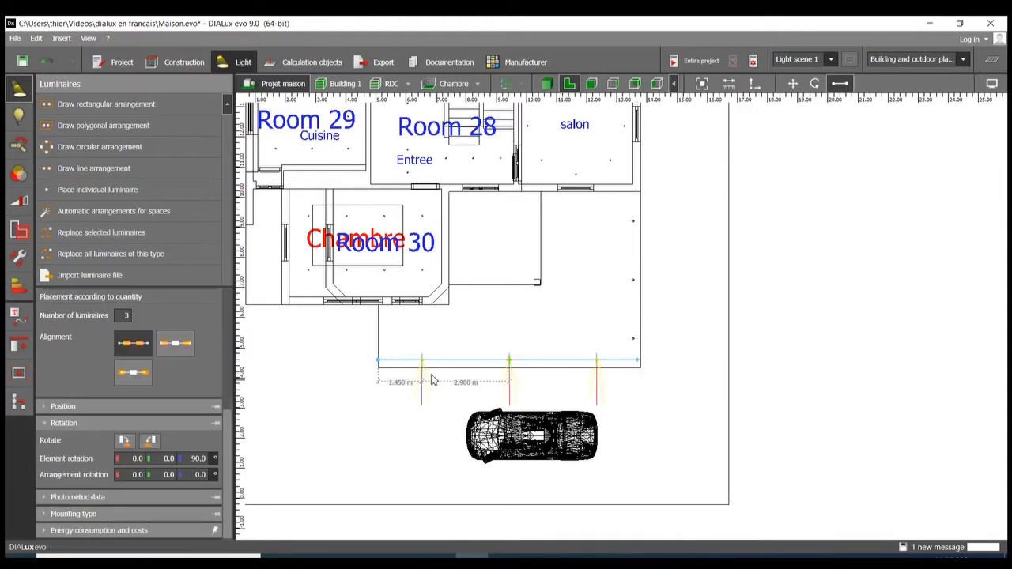
pyautogui.click(150, 440)
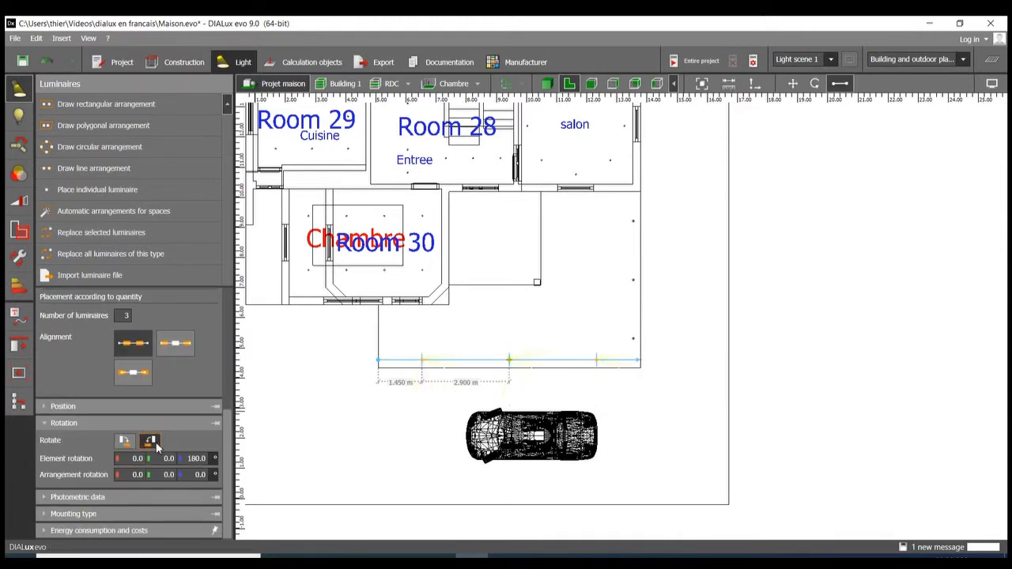
pyautogui.click(150, 441)
# Examine in 3D how the recessed luminaires of both lines sit in the terrace floor and where their beams point
pyautogui.click(546, 83)
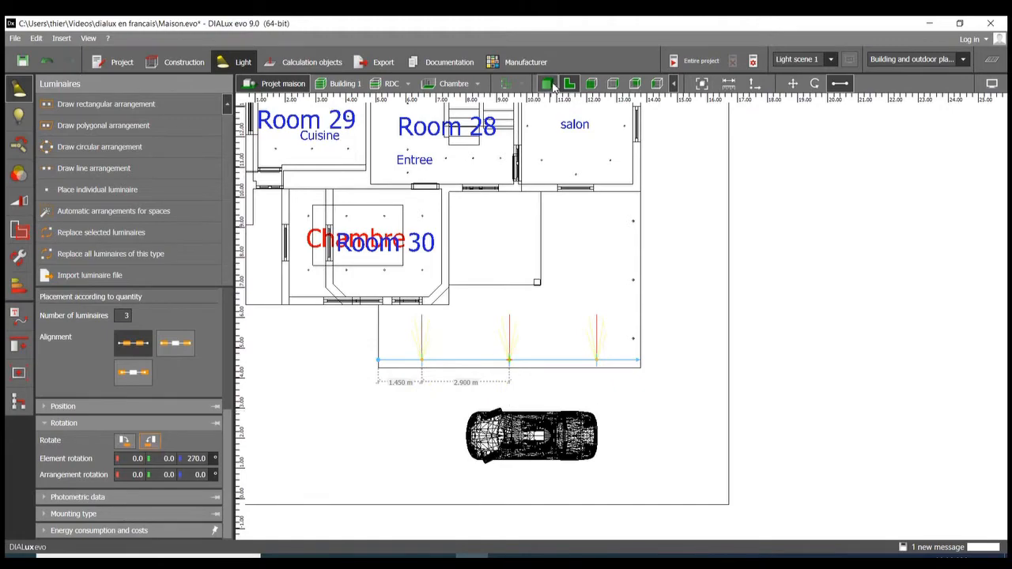
pyautogui.scroll(5, 710, 357)
pyautogui.moveTo(693, 360); pyautogui.dragTo(618, 303, button='right')
pyautogui.scroll(5, 579, 369)
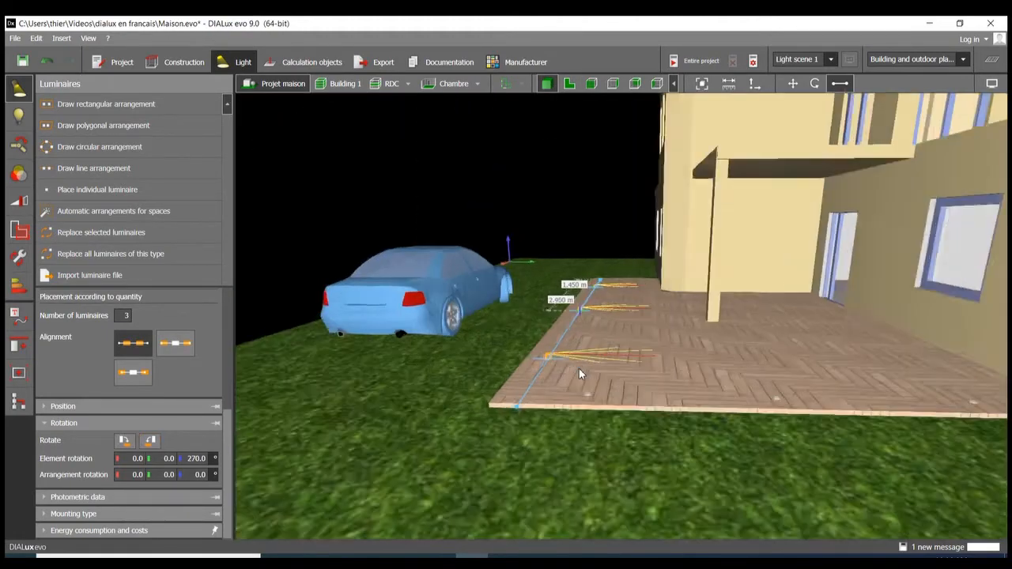
pyautogui.scroll(1, 577, 369)
pyautogui.click(603, 353)
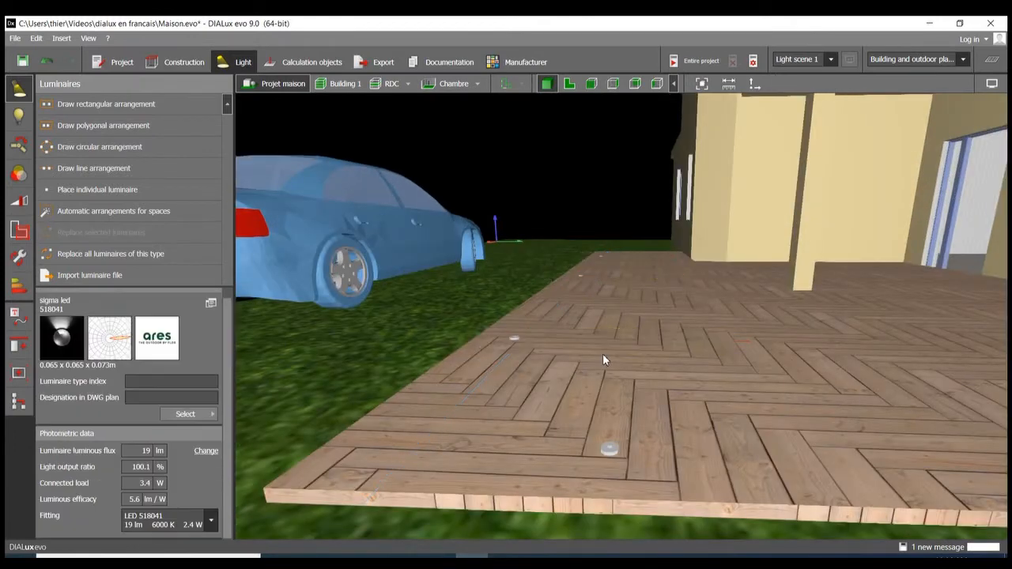
pyautogui.scroll(3, 637, 456)
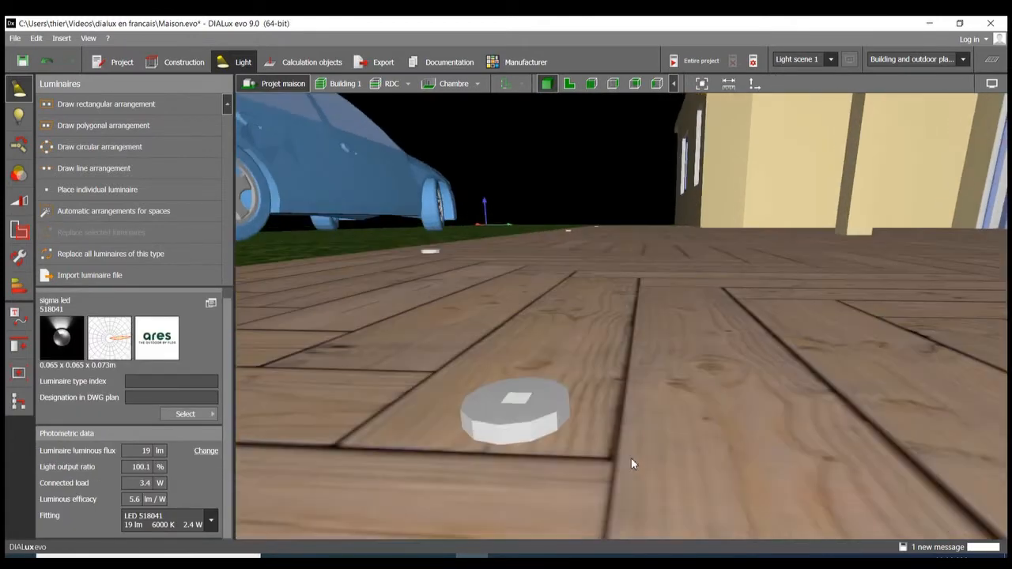
pyautogui.scroll(-5, 579, 374)
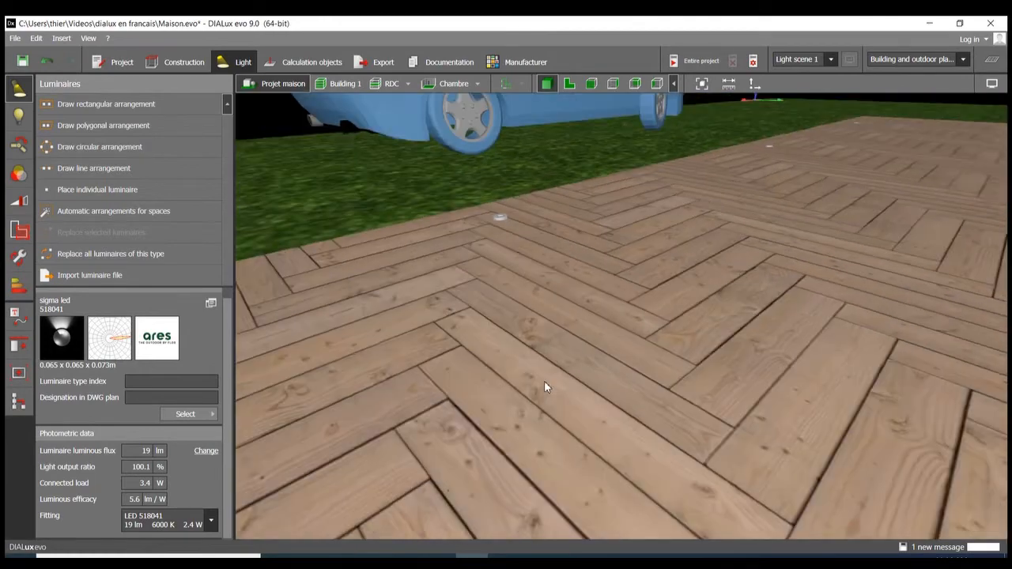
pyautogui.scroll(2, 501, 219)
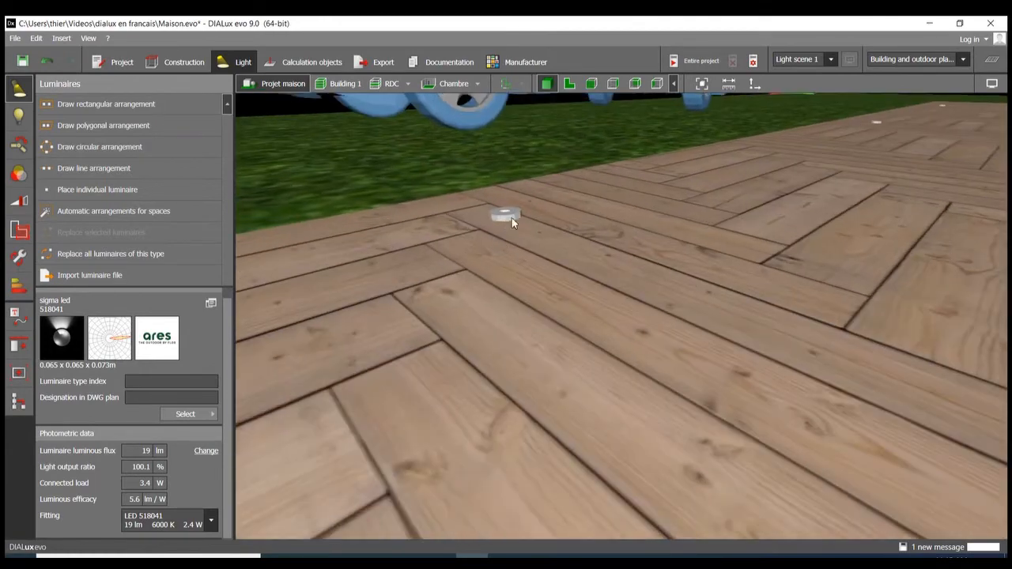
pyautogui.scroll(-6, 592, 257)
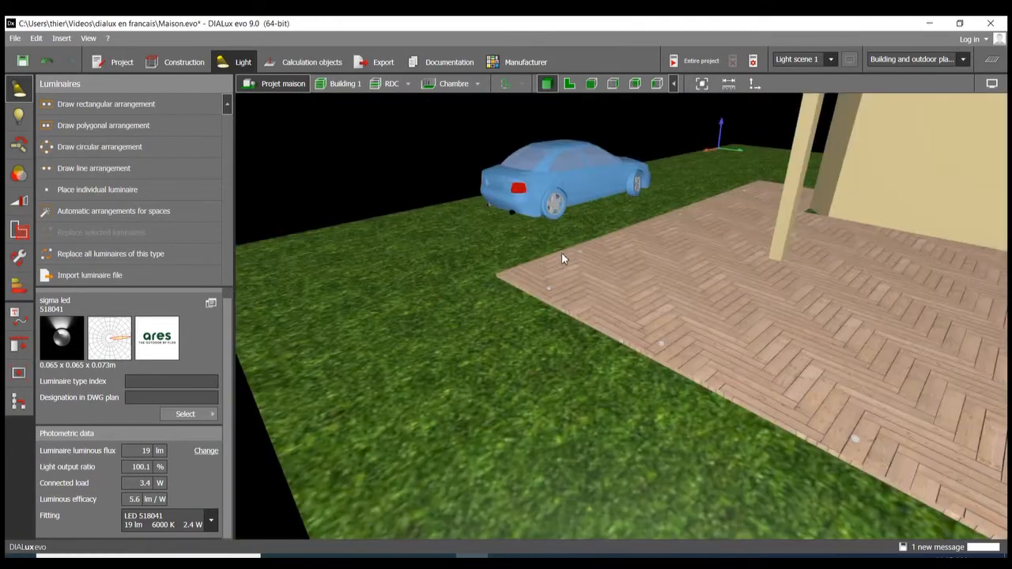
pyautogui.moveTo(562, 254); pyautogui.dragTo(506, 306, button='right')
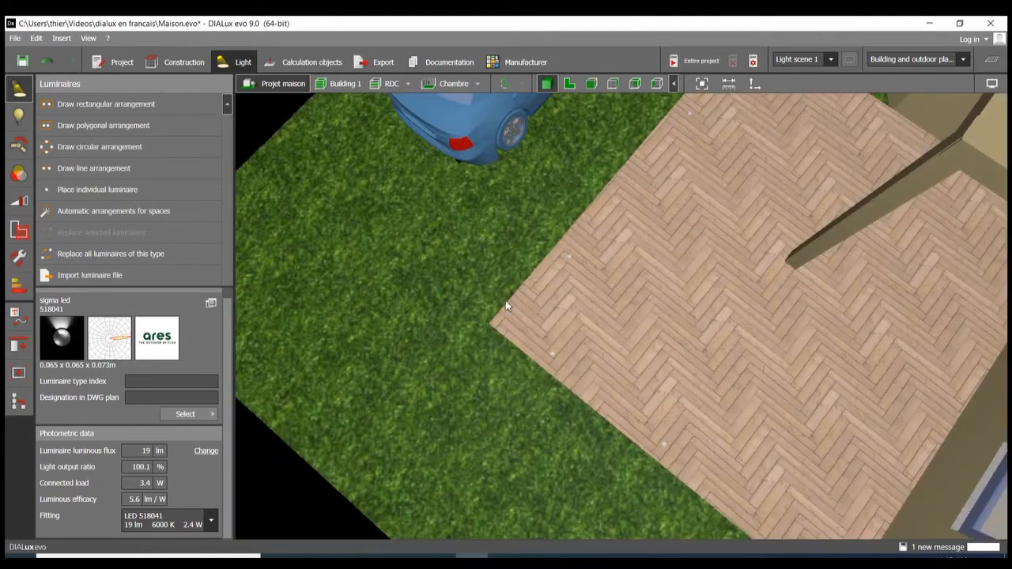
# Calculate the lighting of the entire project with the new terrace luminaires
pyautogui.click(694, 61)
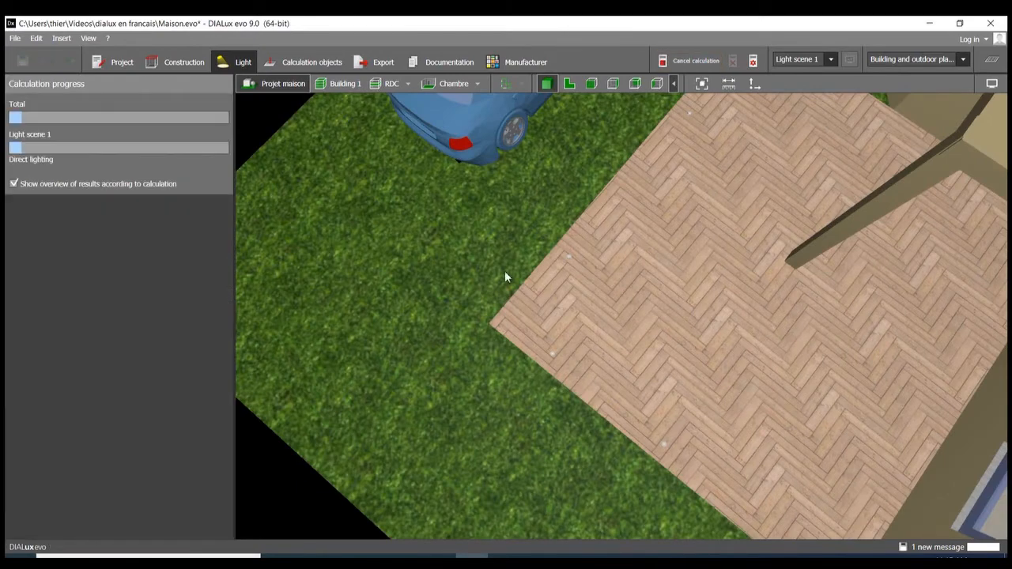
pyautogui.moveTo(506, 277); pyautogui.dragTo(633, 324, button='right')
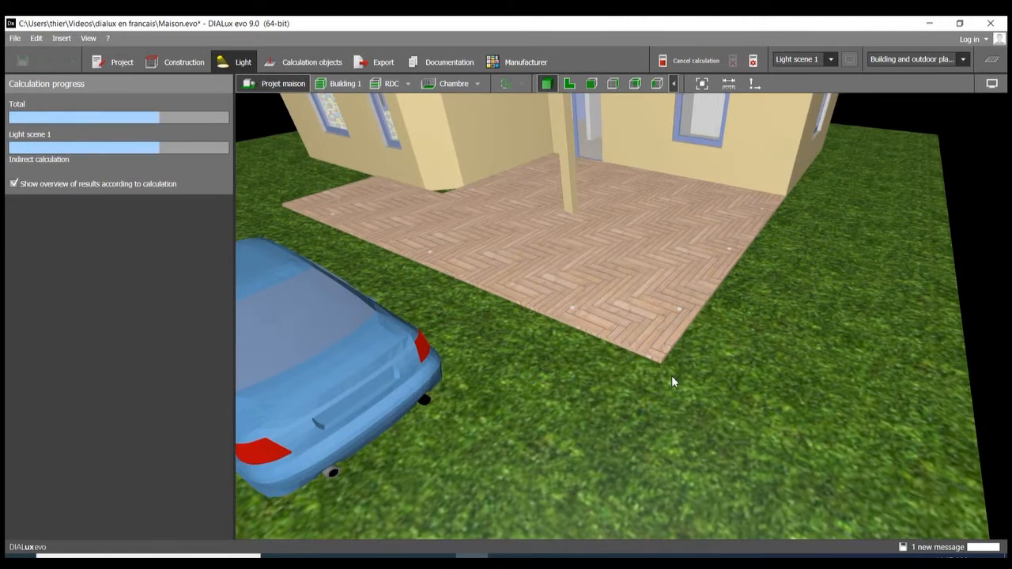
pyautogui.scroll(-5, 671, 375)
pyautogui.scroll(4, 650, 177)
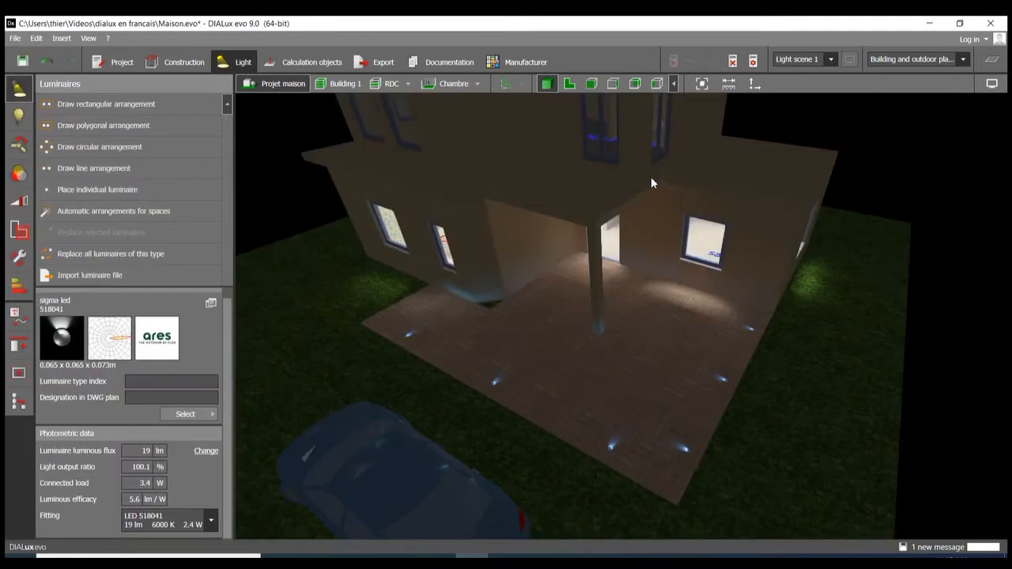
# Examine up close the light that the recessed luminaires cast on the terrace and how far they protrude from the floor
pyautogui.scroll(8, 527, 435)
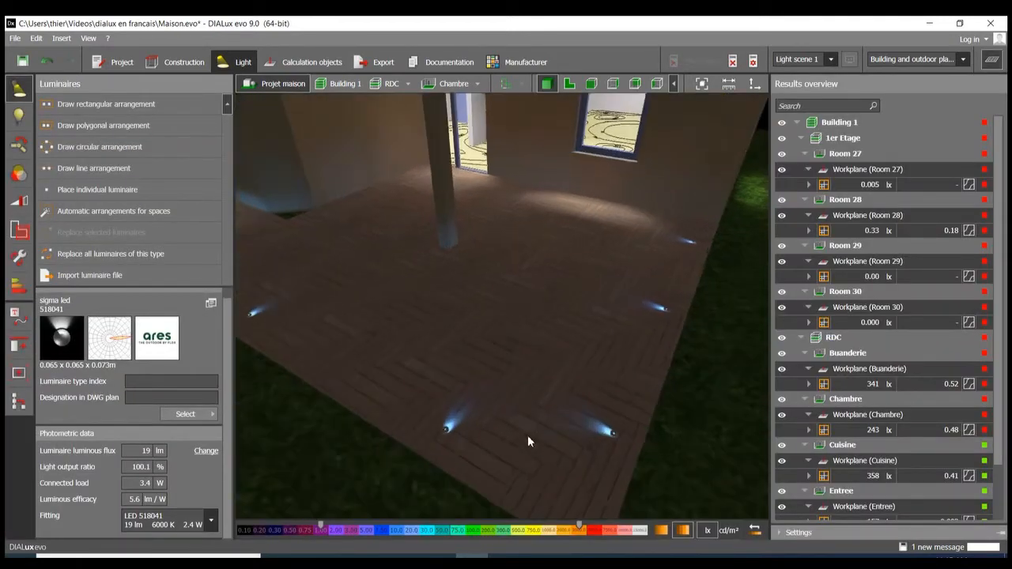
pyautogui.moveTo(504, 402); pyautogui.dragTo(616, 380)
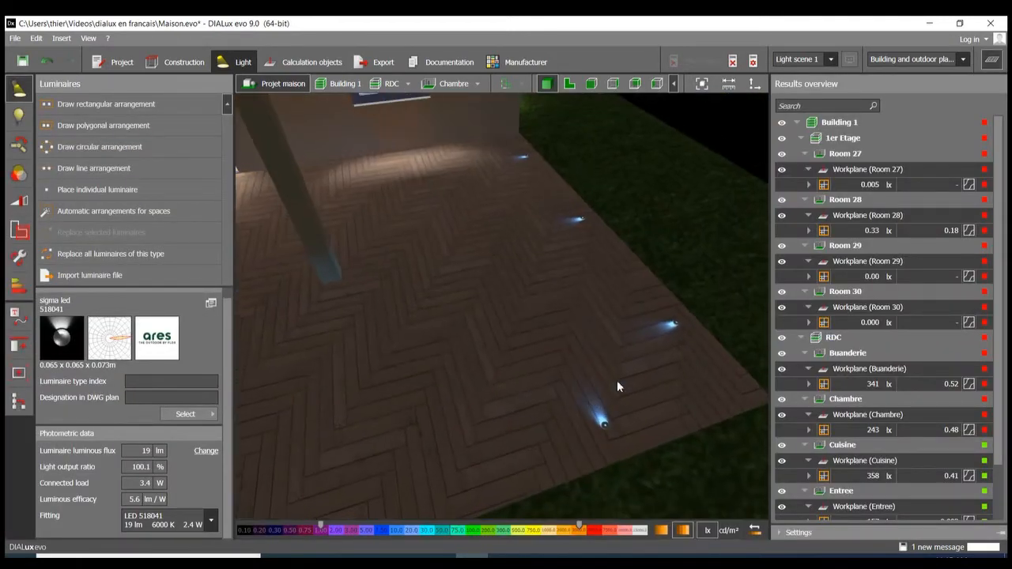
pyautogui.scroll(10, 704, 324)
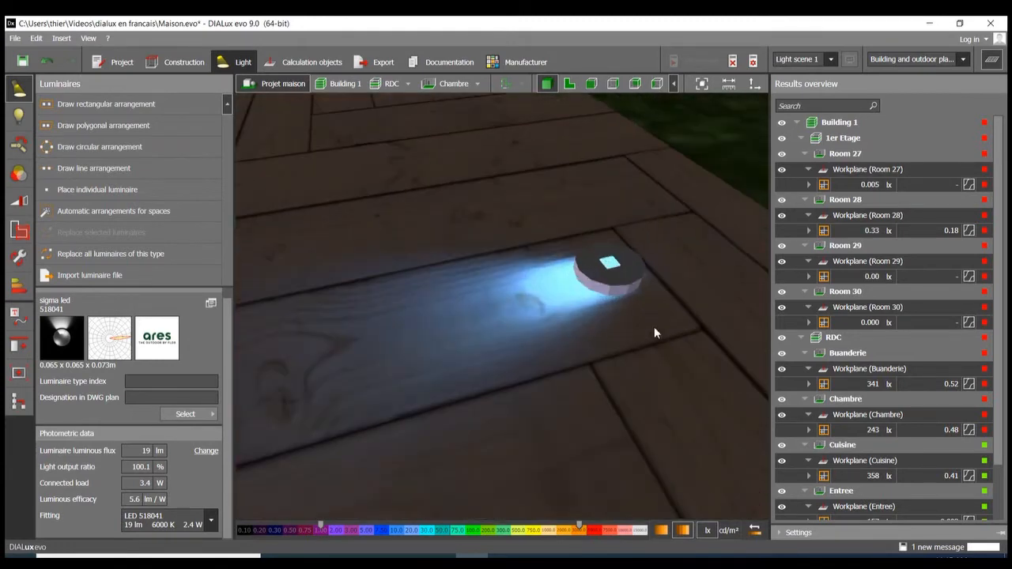
pyautogui.scroll(-3, 654, 332)
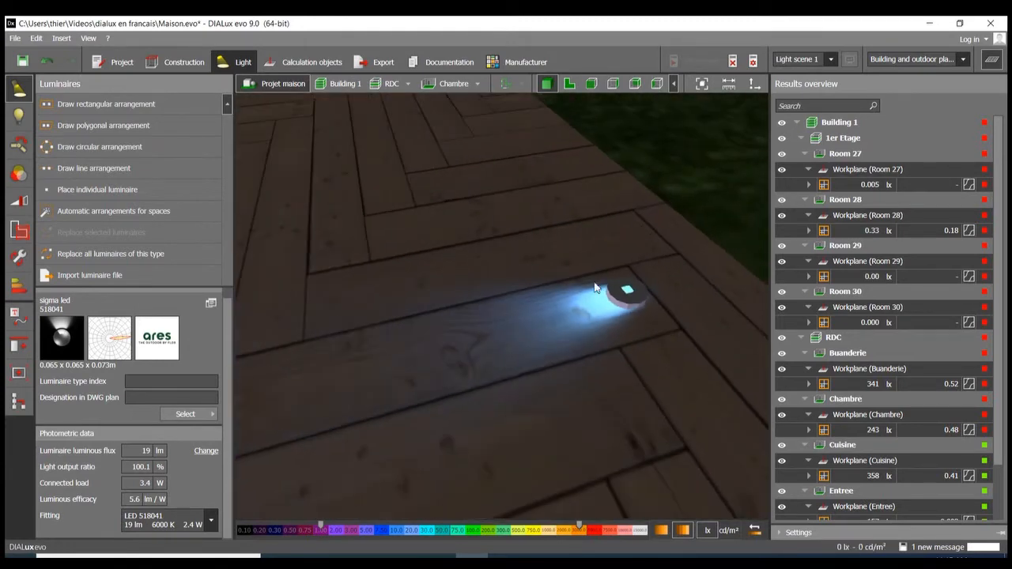
pyautogui.click(576, 88)
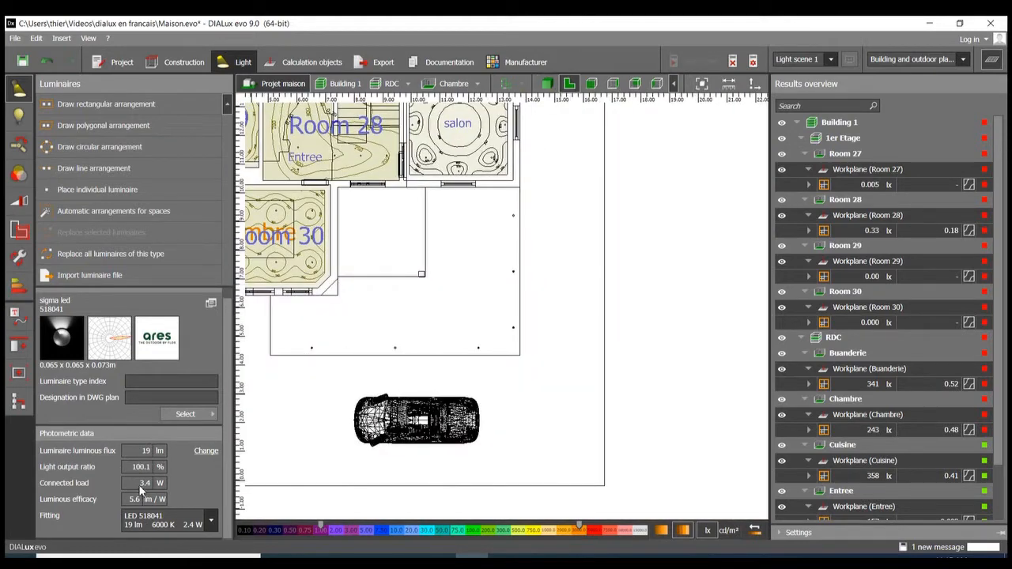
pyautogui.click(547, 84)
pyautogui.moveTo(665, 352); pyautogui.dragTo(549, 308, button='right')
pyautogui.scroll(2, 488, 267)
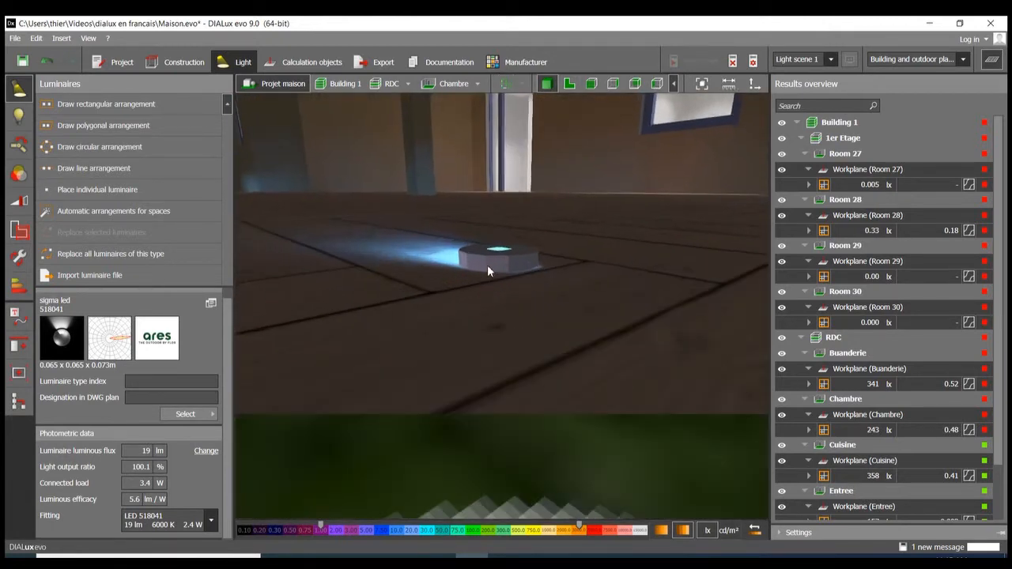
# Set the mounting height of the three-luminaire line on the terrace edge below the salon to 0 m, accepting that the results become invalid
pyautogui.click(494, 266)
pyautogui.moveTo(495, 260); pyautogui.dragTo(605, 374, button='right')
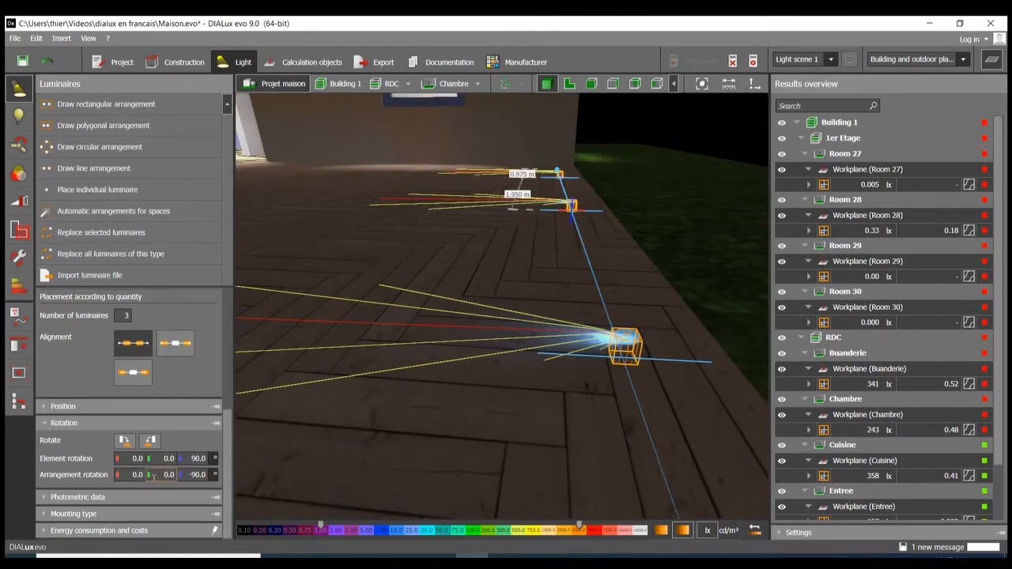
pyautogui.click(119, 407)
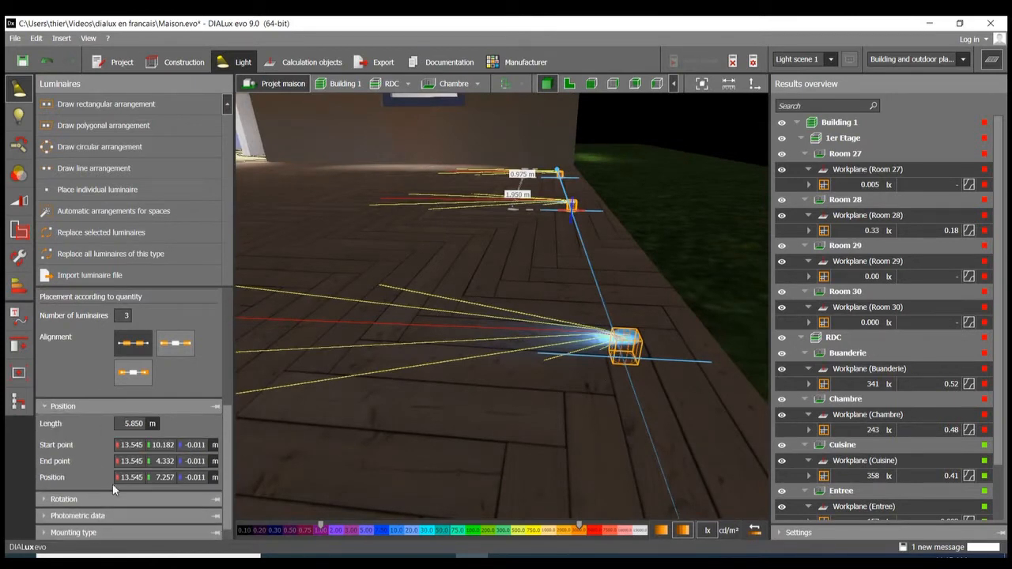
pyautogui.scroll(-1, 177, 502)
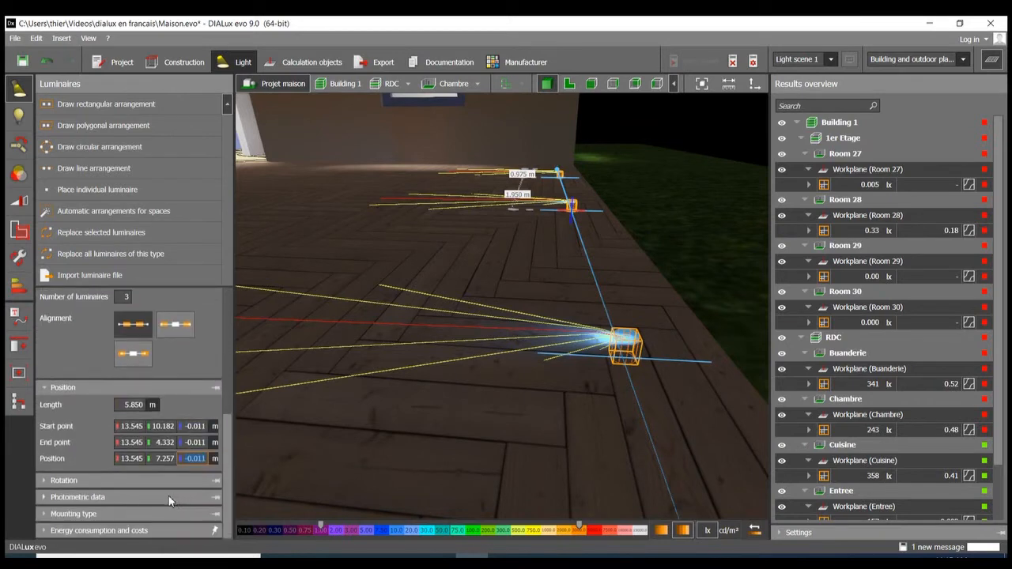
pyautogui.click(162, 513)
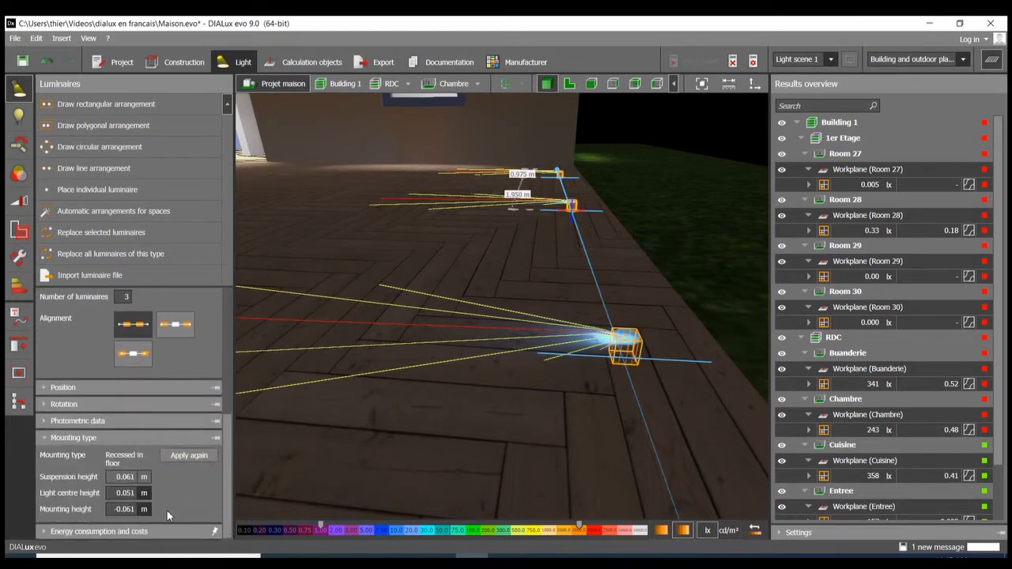
pyautogui.click(118, 511)
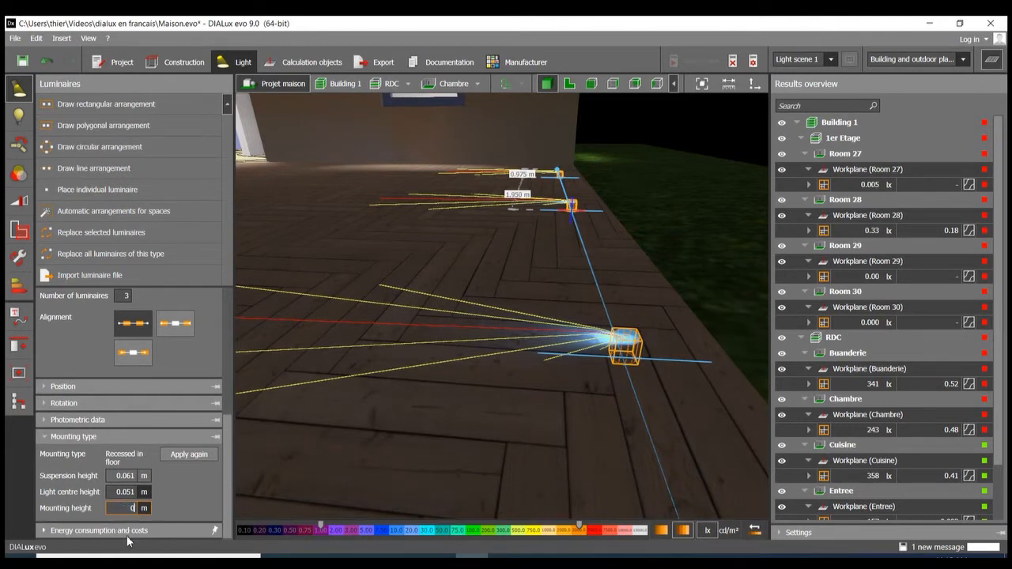
pyautogui.press('Return')
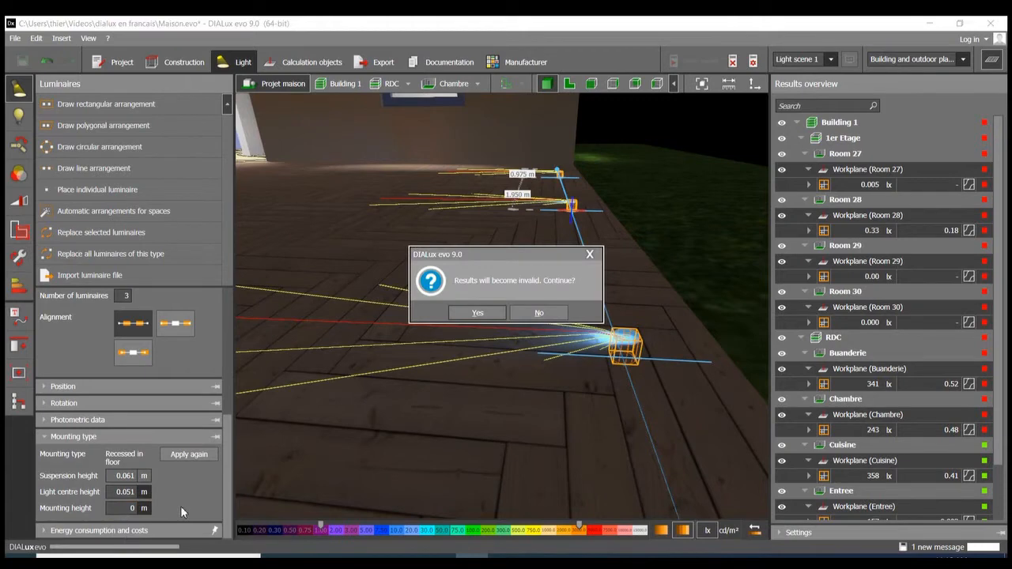
pyautogui.click(489, 311)
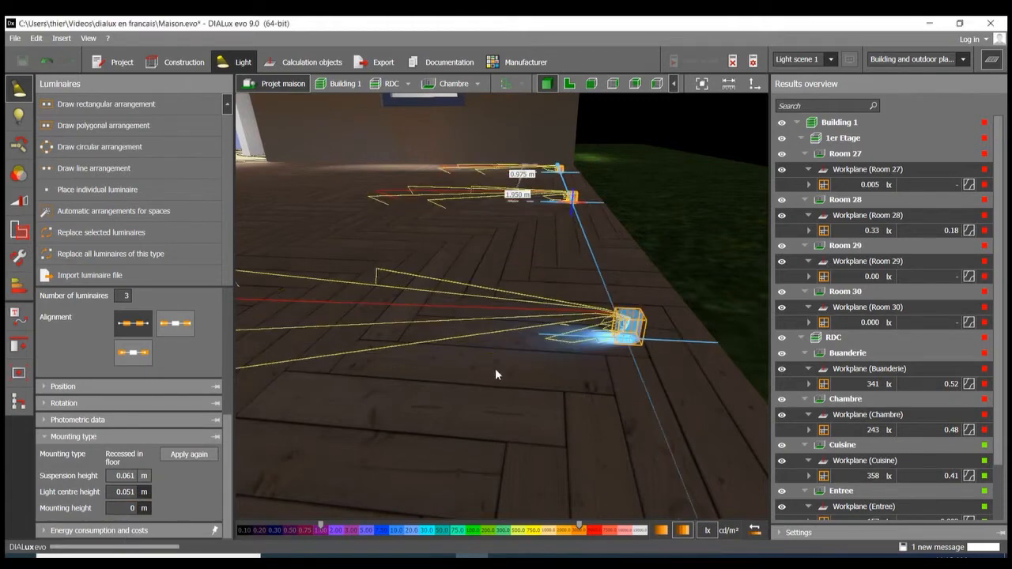
pyautogui.scroll(4, 591, 338)
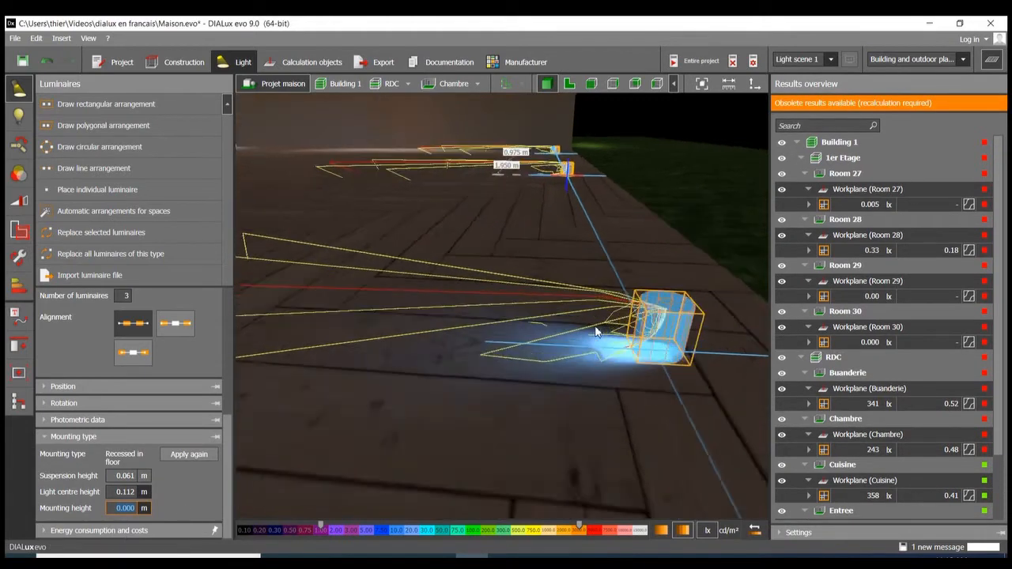
# Set the mounting height of the luminaire line along the terrace edge facing the car to 0 m
pyautogui.scroll(-6, 595, 332)
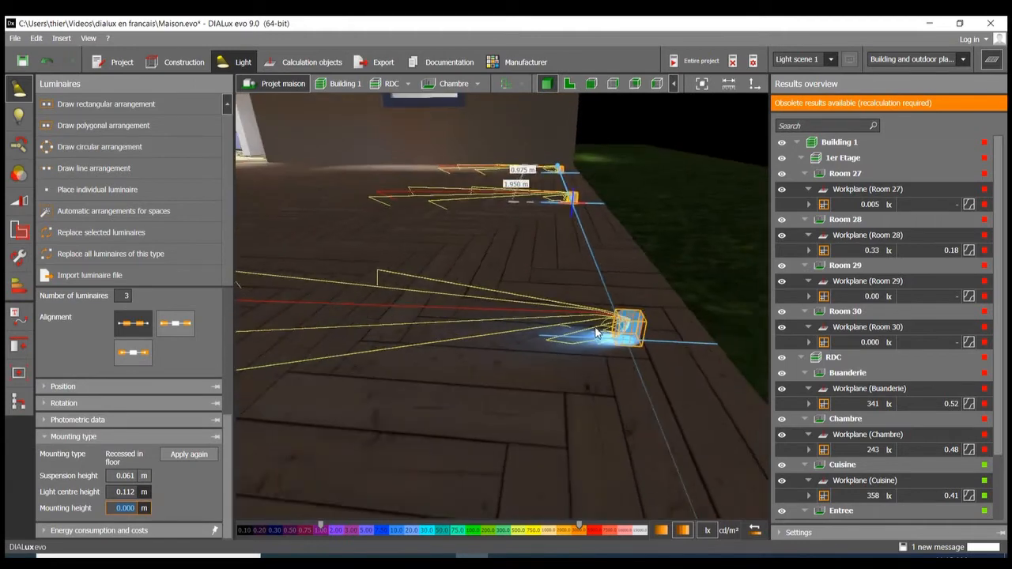
pyautogui.click(465, 367)
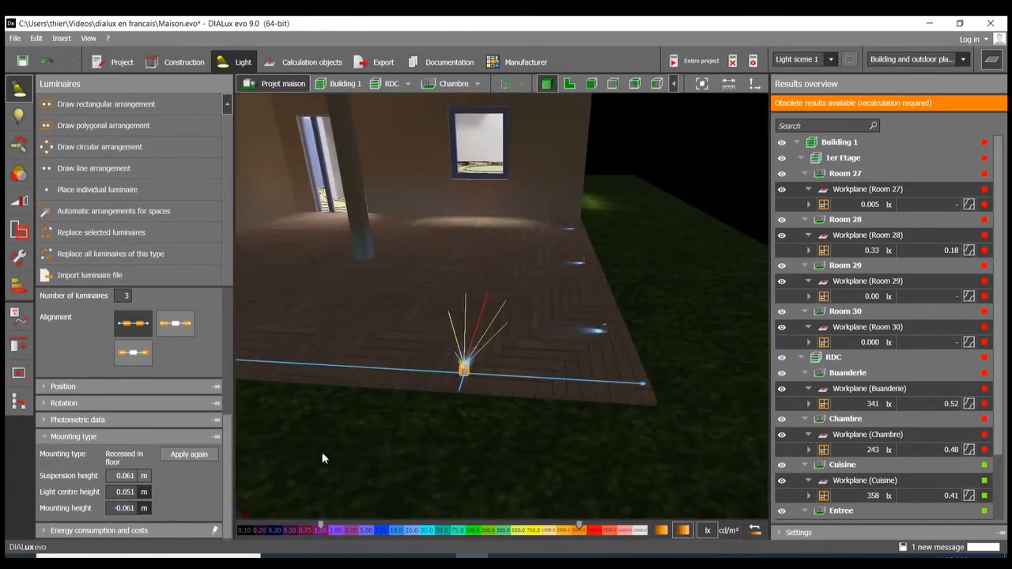
pyautogui.click(136, 507)
pyautogui.write('0')
pyautogui.press('Return')
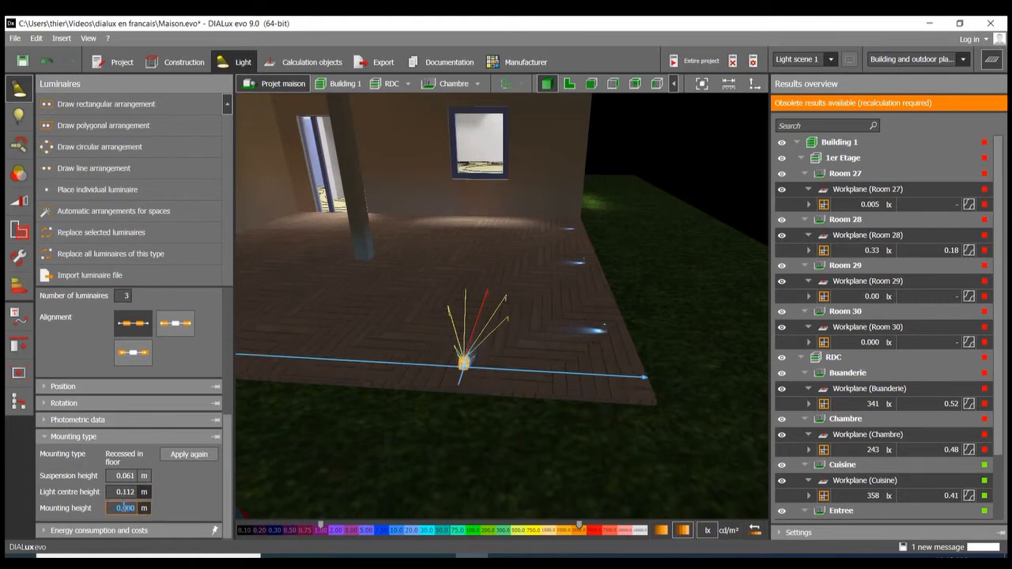
# Recalculate the entire project with the raised luminaires and view the light on the whole terrace
pyautogui.click(694, 60)
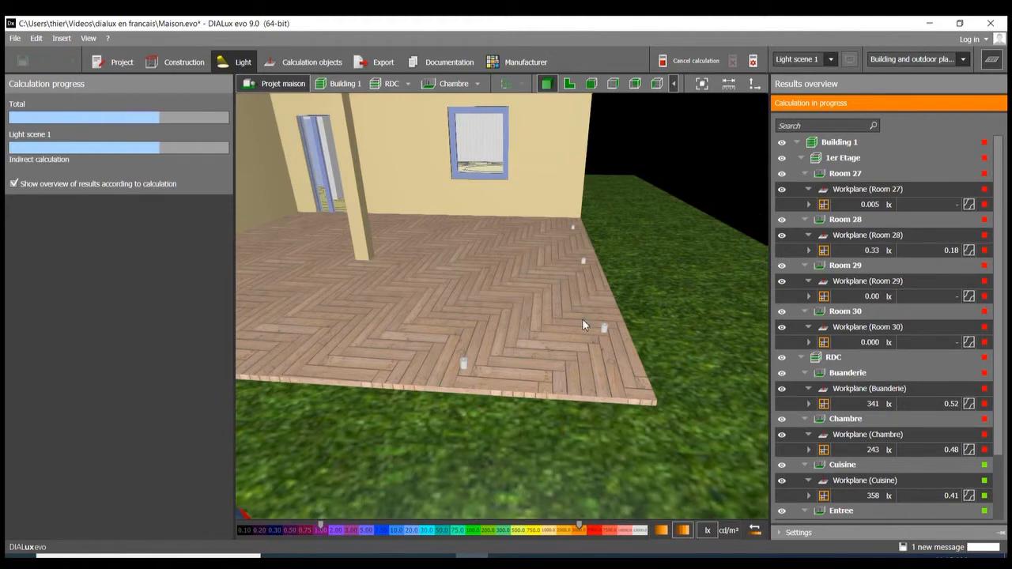
pyautogui.scroll(-4, 582, 319)
pyautogui.moveTo(539, 264); pyautogui.dragTo(498, 286, button='right')
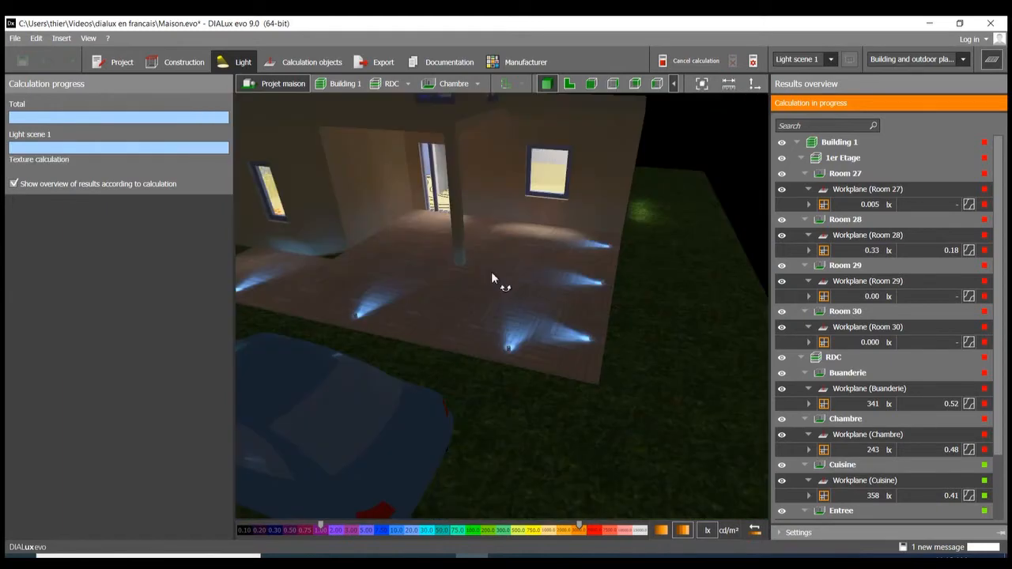
# Examine the recalculated light on the terrace and check up close how far the raised edge luminaires stand above the floor
pyautogui.scroll(3, 491, 272)
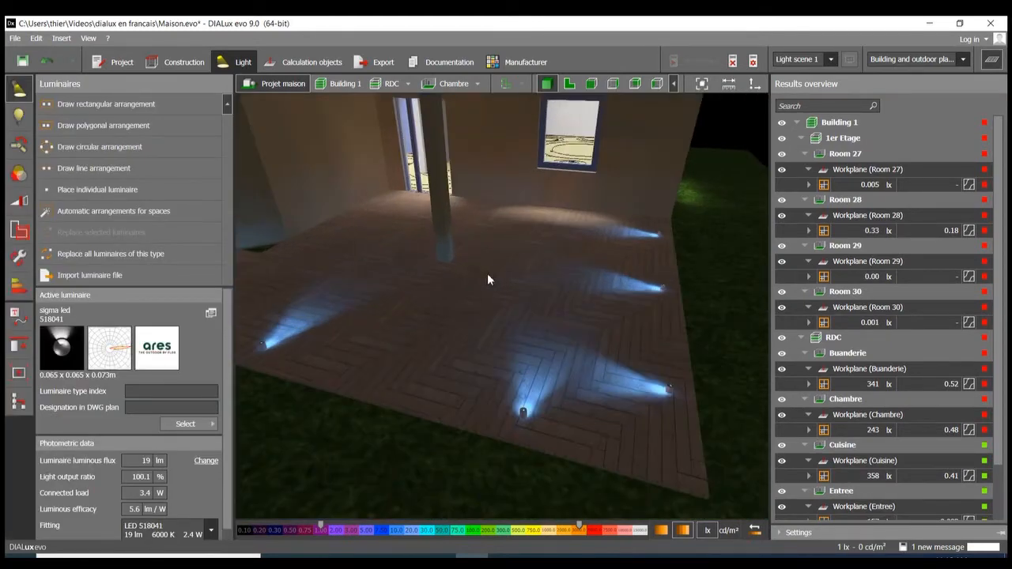
pyautogui.moveTo(487, 273); pyautogui.dragTo(367, 283, button='right')
pyautogui.scroll(3, 551, 424)
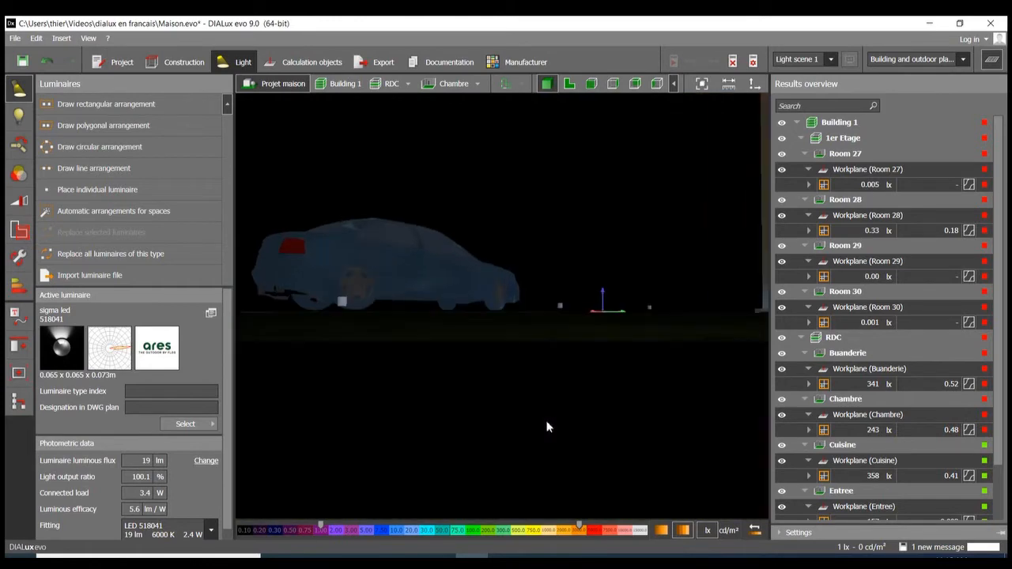
pyautogui.scroll(3, 472, 360)
pyautogui.moveTo(467, 359); pyautogui.dragTo(444, 393, button='right')
pyautogui.click(362, 298)
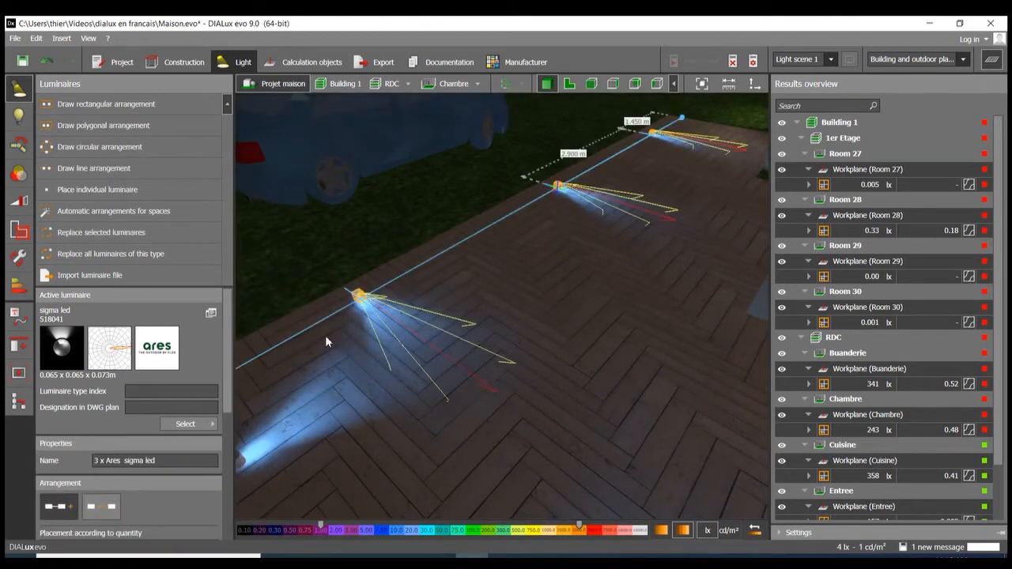
pyautogui.moveTo(325, 335); pyautogui.dragTo(380, 309, button='right')
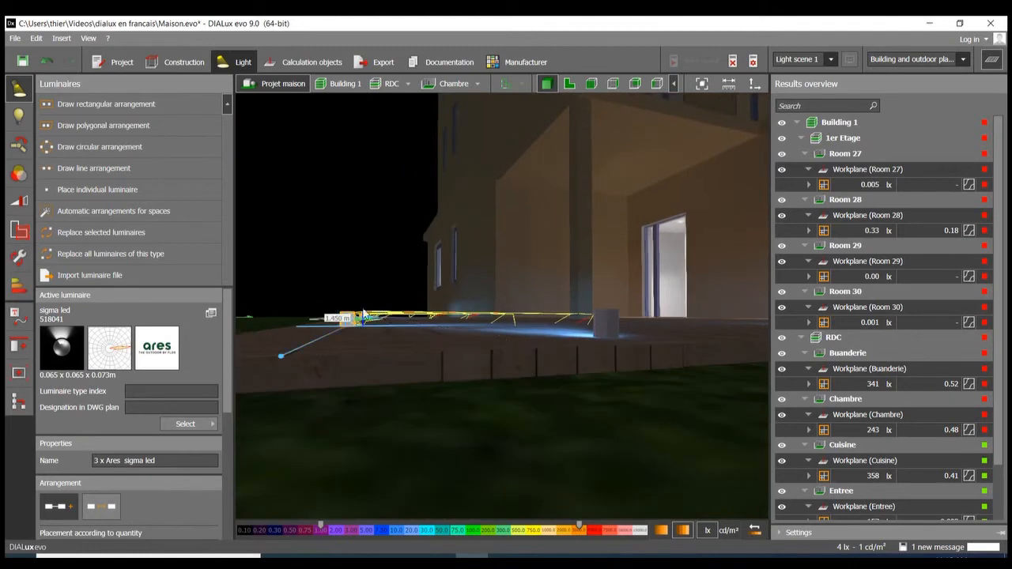
pyautogui.scroll(5, 350, 328)
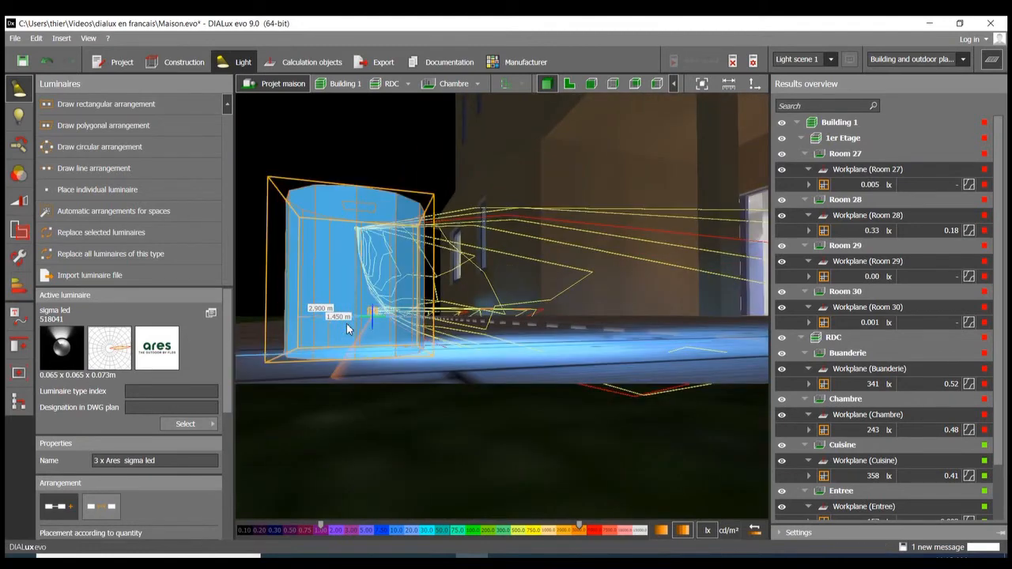
pyautogui.scroll(-5, 348, 329)
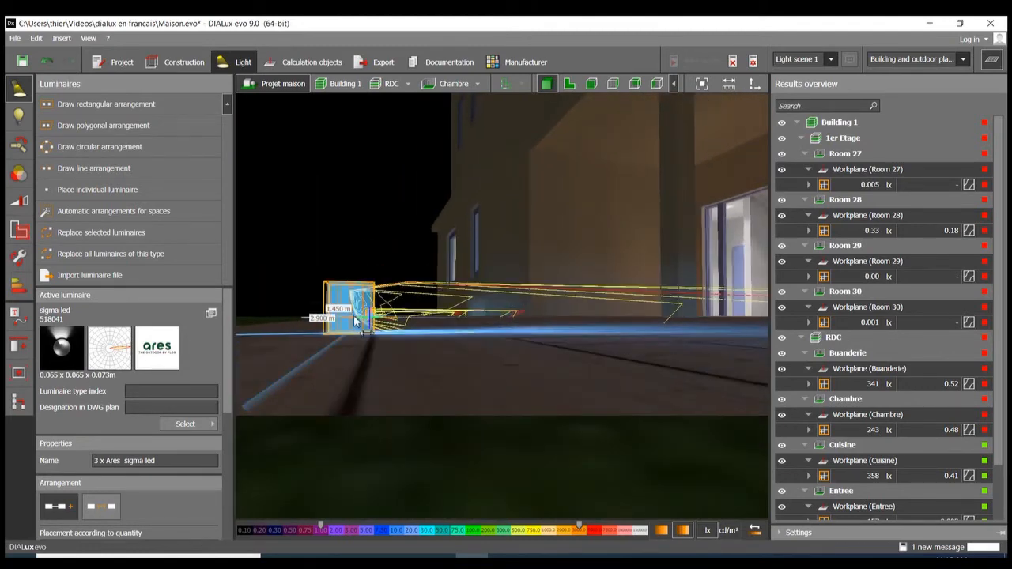
pyautogui.moveTo(353, 316); pyautogui.dragTo(558, 334, button='right')
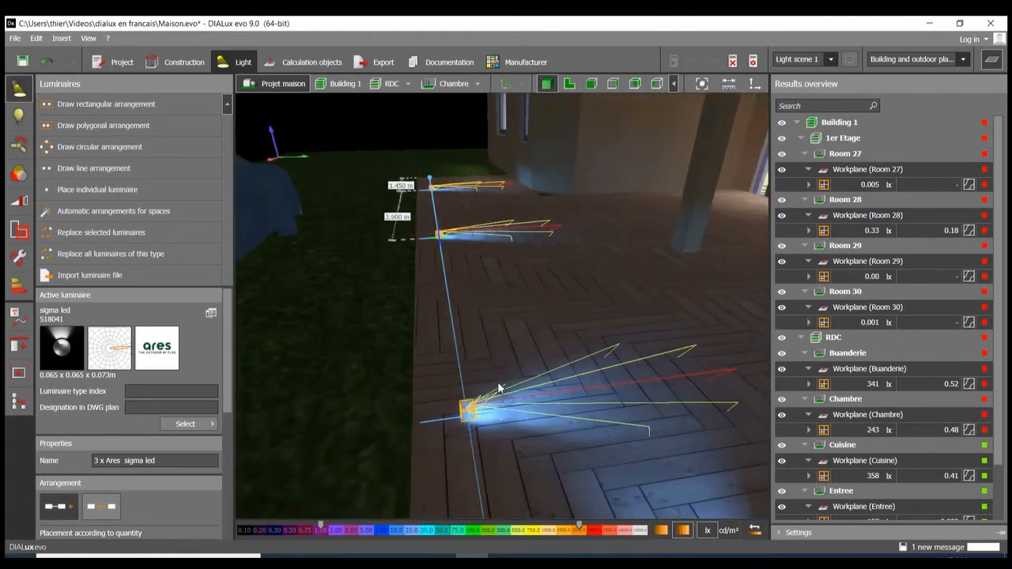
pyautogui.scroll(3, 499, 387)
pyautogui.scroll(3, 500, 380)
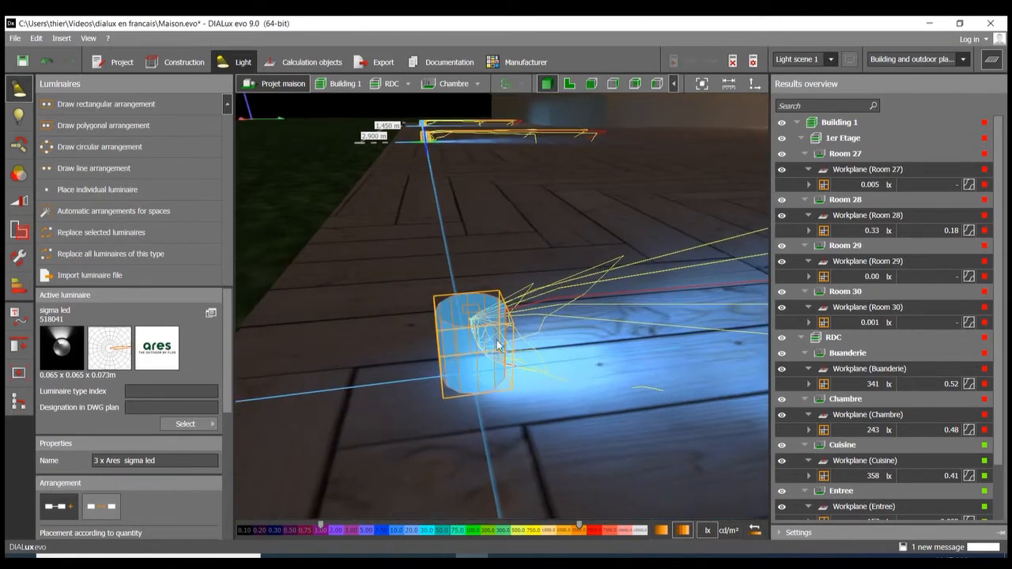
# Make the MEGARA 150 1 BEAM 4W 3000K the active luminaire, and view the house and terrace from outside
pyautogui.click(190, 425)
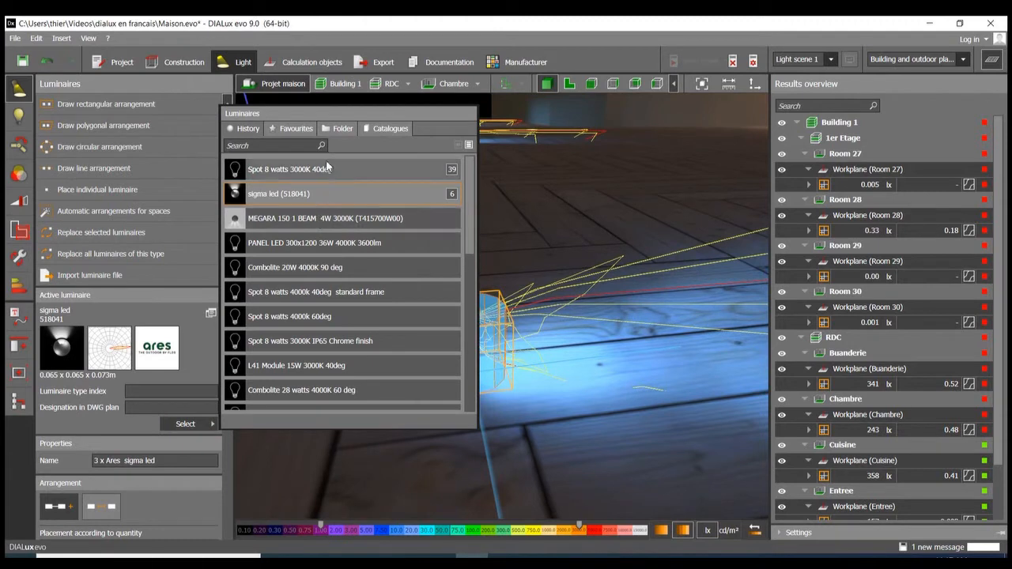
pyautogui.click(323, 221)
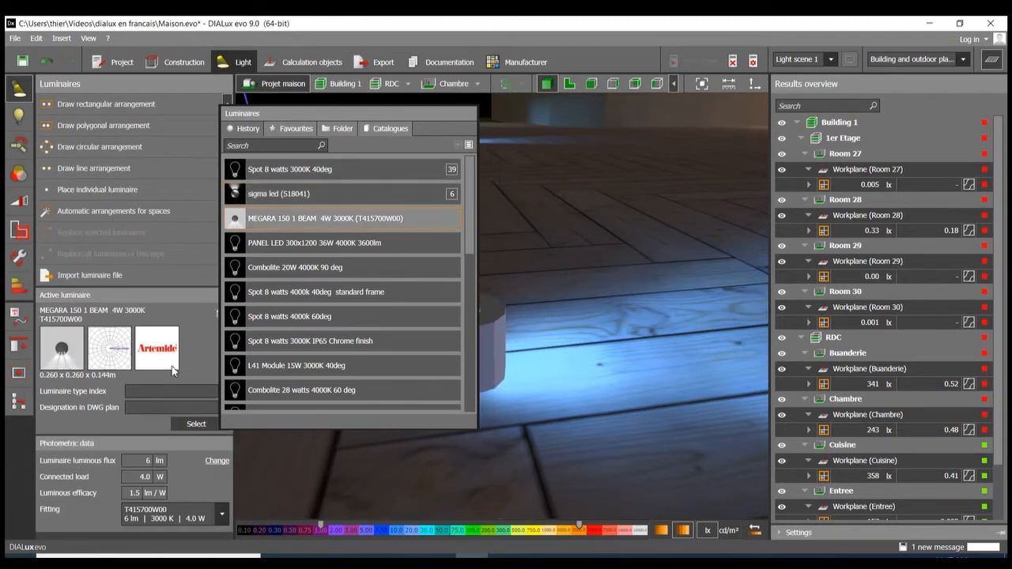
pyautogui.click(65, 383)
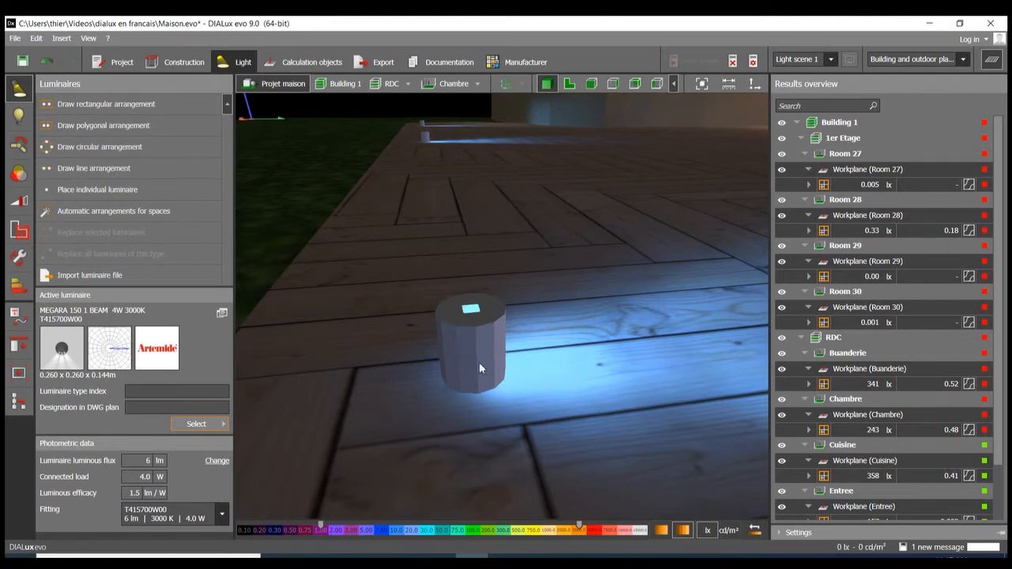
pyautogui.scroll(-5, 540, 226)
pyautogui.moveTo(534, 222); pyautogui.dragTo(749, 325, button='right')
pyautogui.scroll(-6, 479, 290)
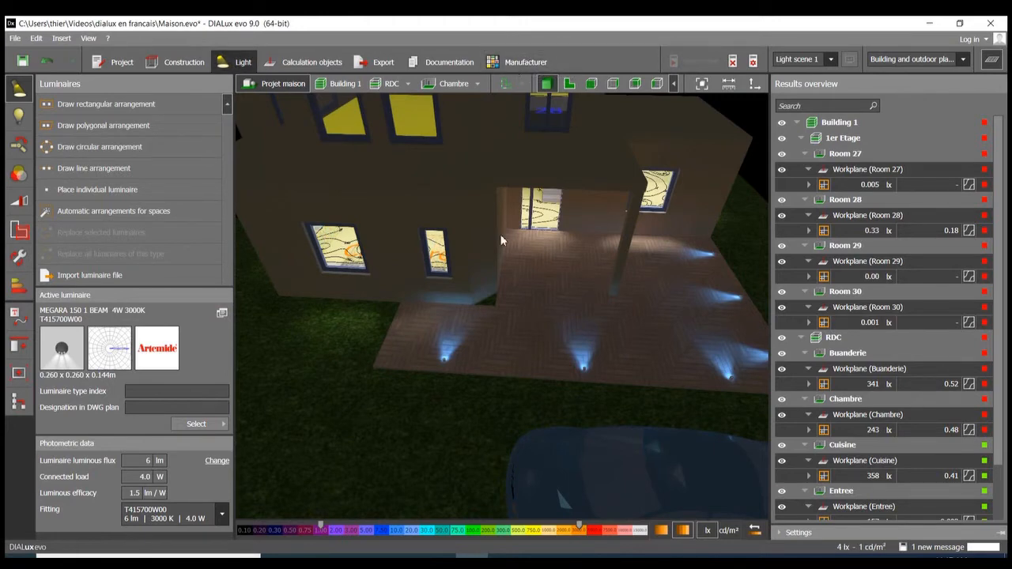
# Open the LUMsearch online luminaire catalogue from the manufacturer list
pyautogui.click(526, 62)
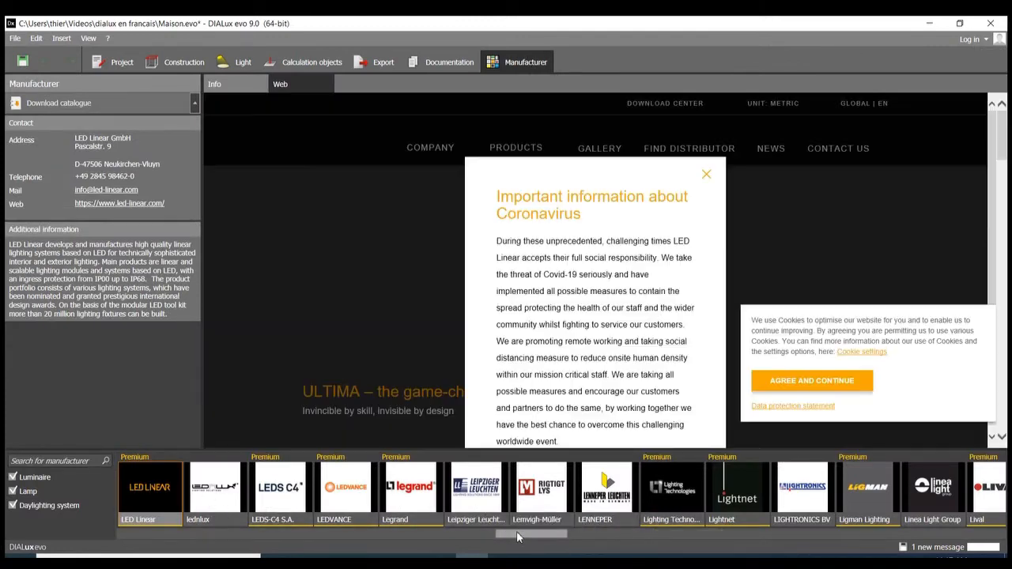
pyautogui.moveTo(516, 531); pyautogui.dragTo(568, 543)
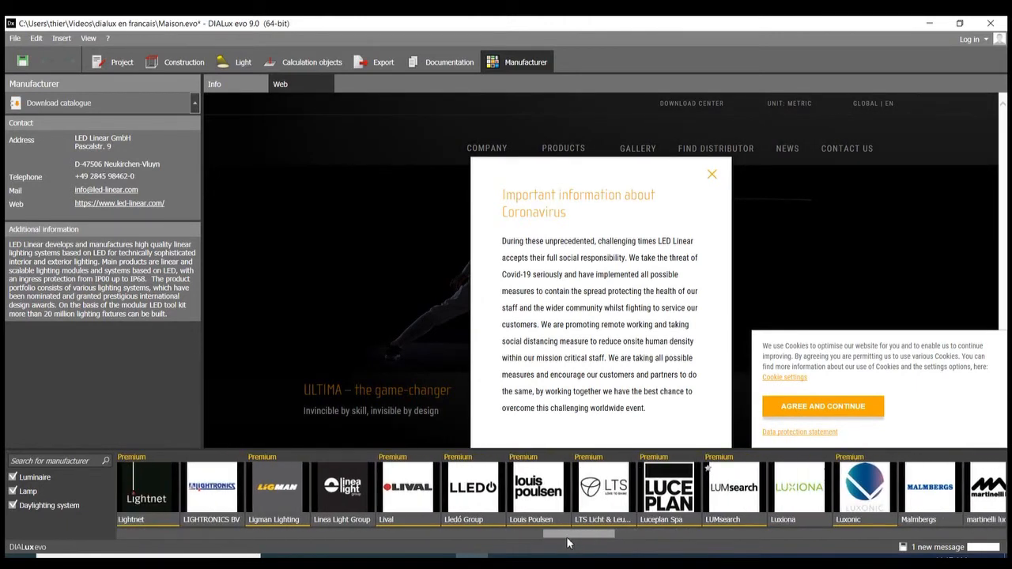
pyautogui.click(722, 489)
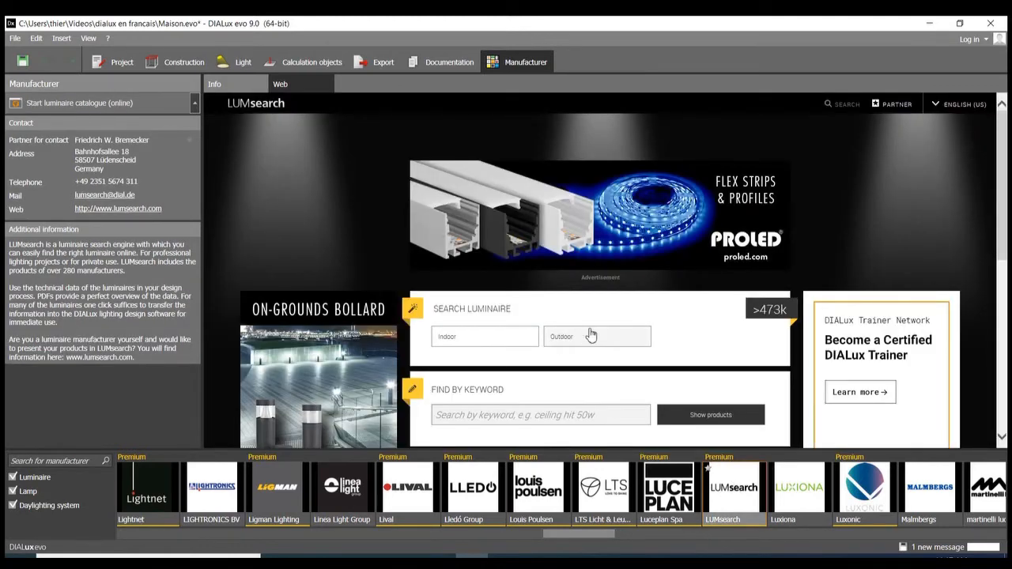
# Search LUMsearch for outdoor floor recessed luminaires with a narrow, upward light distribution
pyautogui.click(590, 335)
pyautogui.click(677, 388)
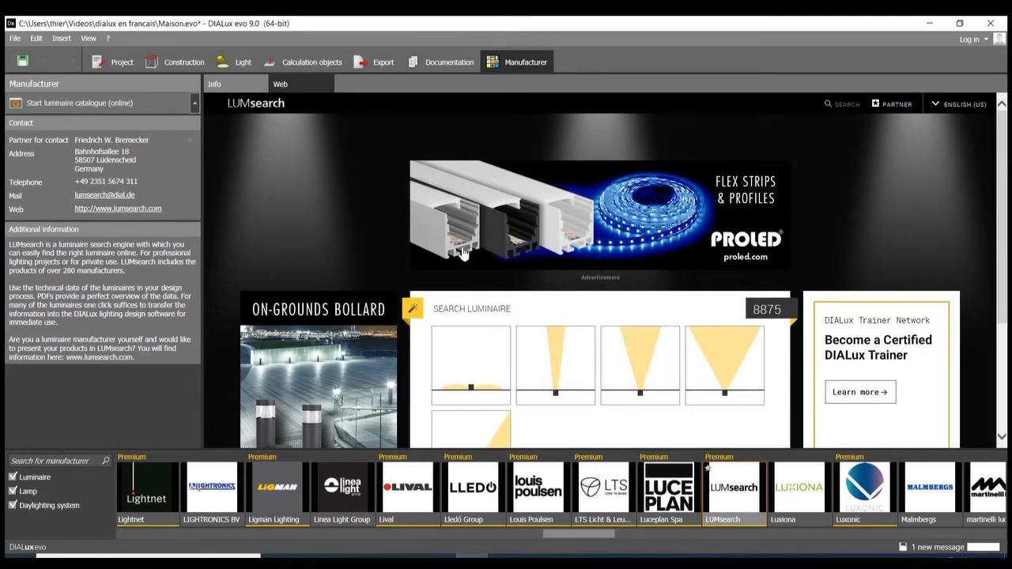
pyautogui.scroll(-1, 469, 250)
pyautogui.scroll(-2, 469, 250)
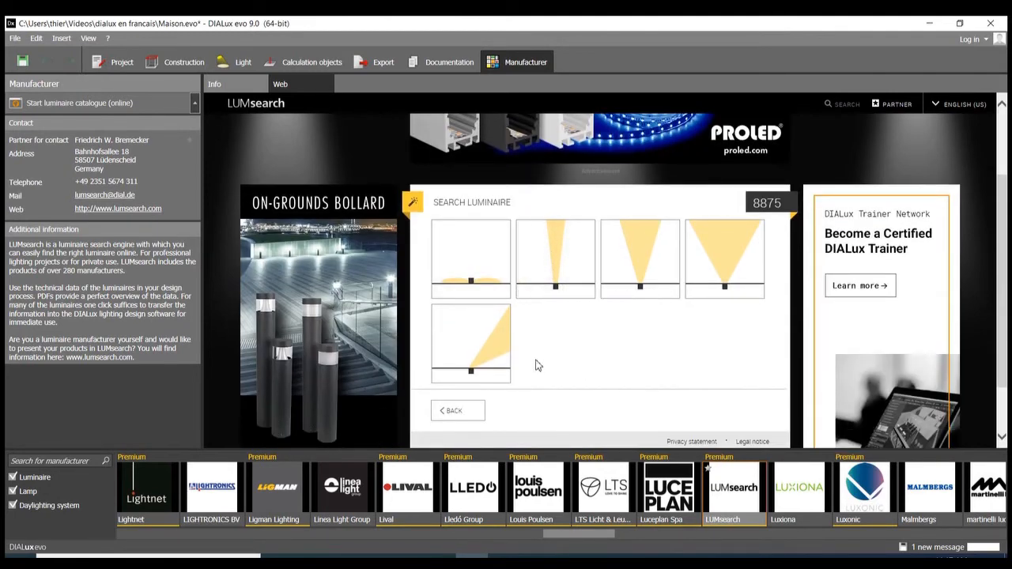
pyautogui.click(566, 278)
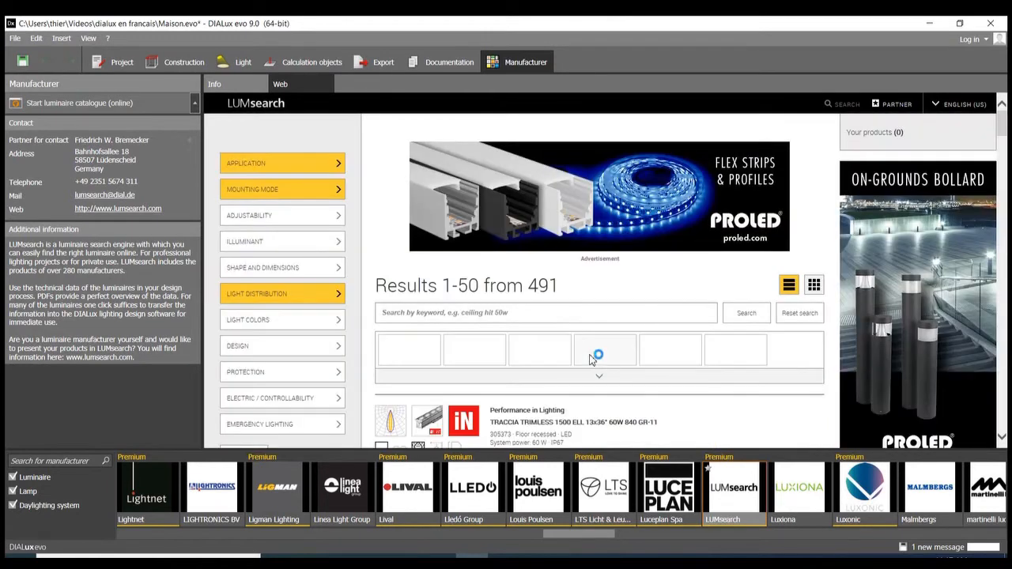
# Browse the found luminaires and bring the Targetti PHENIX ADJUSTABLE into the project as the active luminaire
pyautogui.scroll(-3, 575, 314)
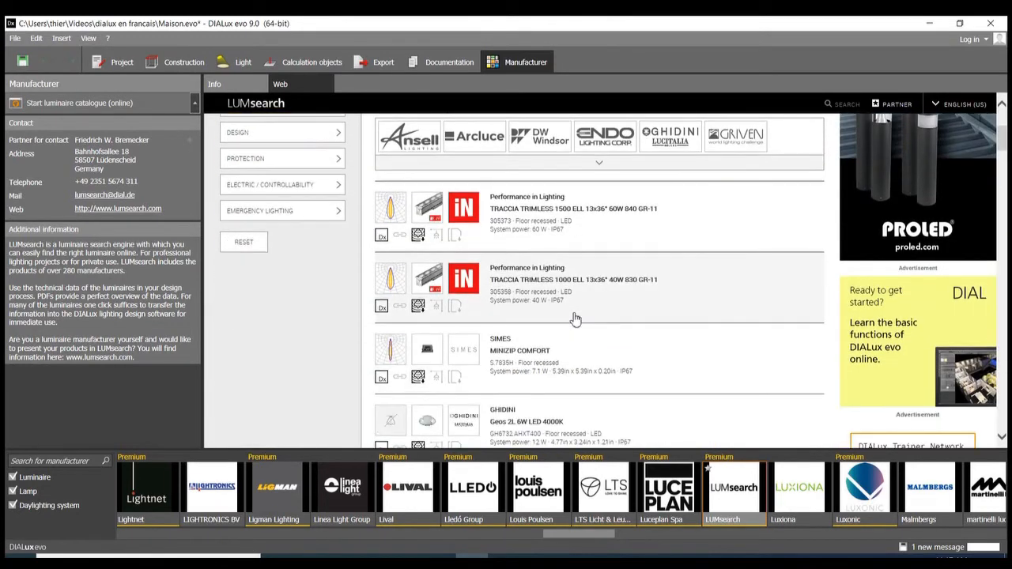
pyautogui.scroll(-5, 574, 318)
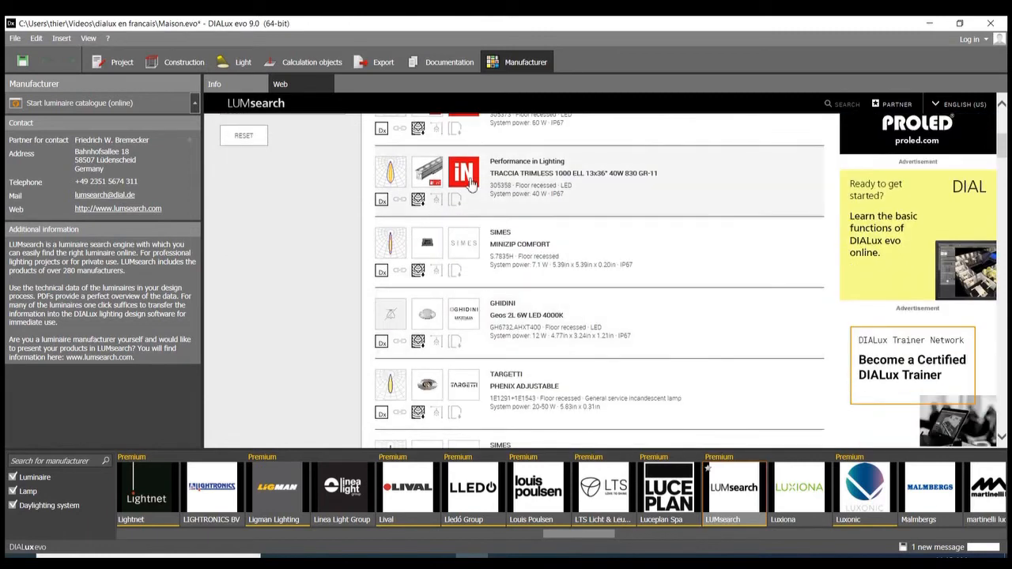
pyautogui.scroll(-2, 563, 272)
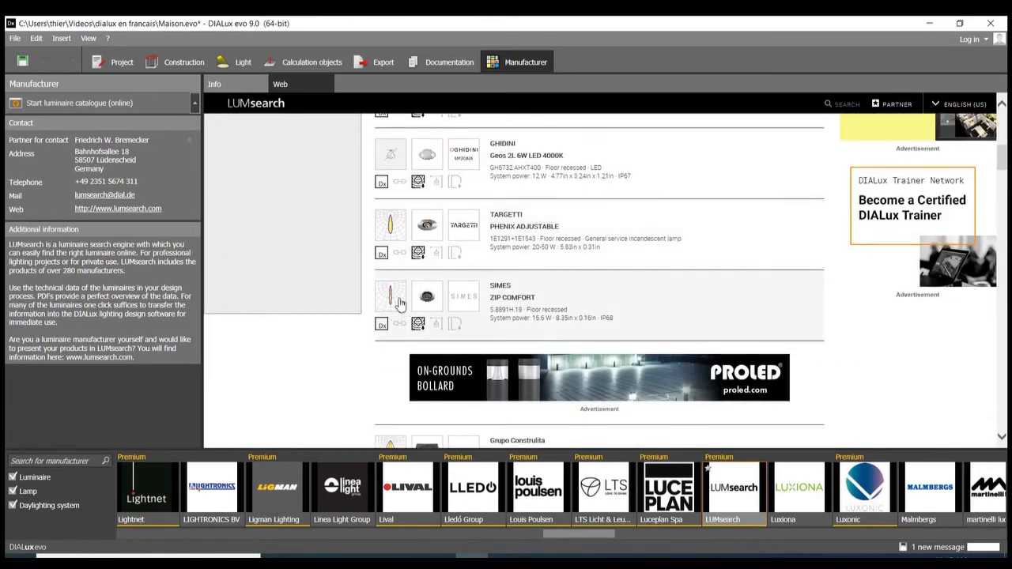
pyautogui.click(522, 227)
pyautogui.scroll(-2, 670, 317)
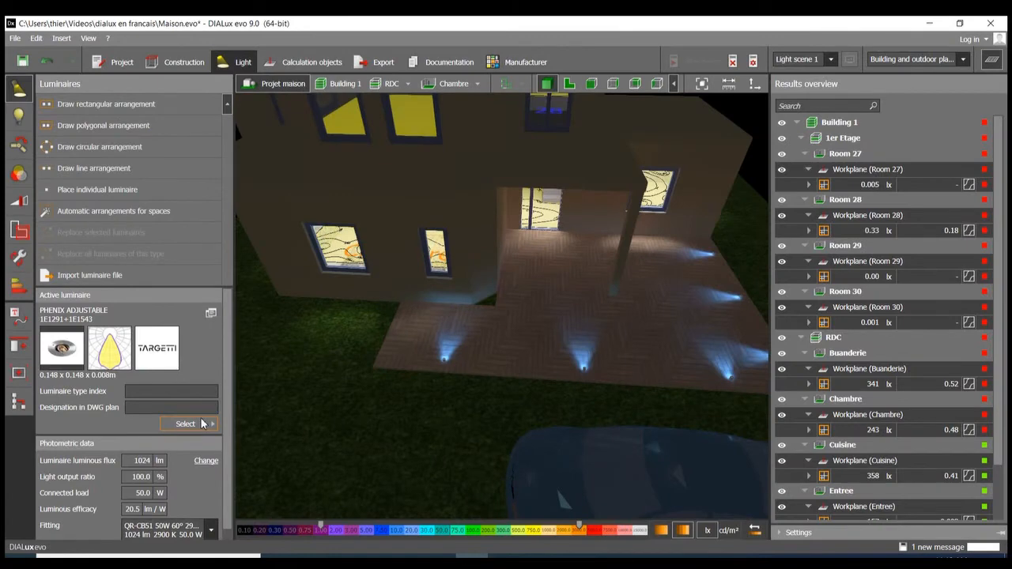
# Place one PHENIX ADJUSTABLE in the site plan outside the house wall at about X 2.046, Y 14.770 m, accepting that the results become invalid
pyautogui.click(569, 83)
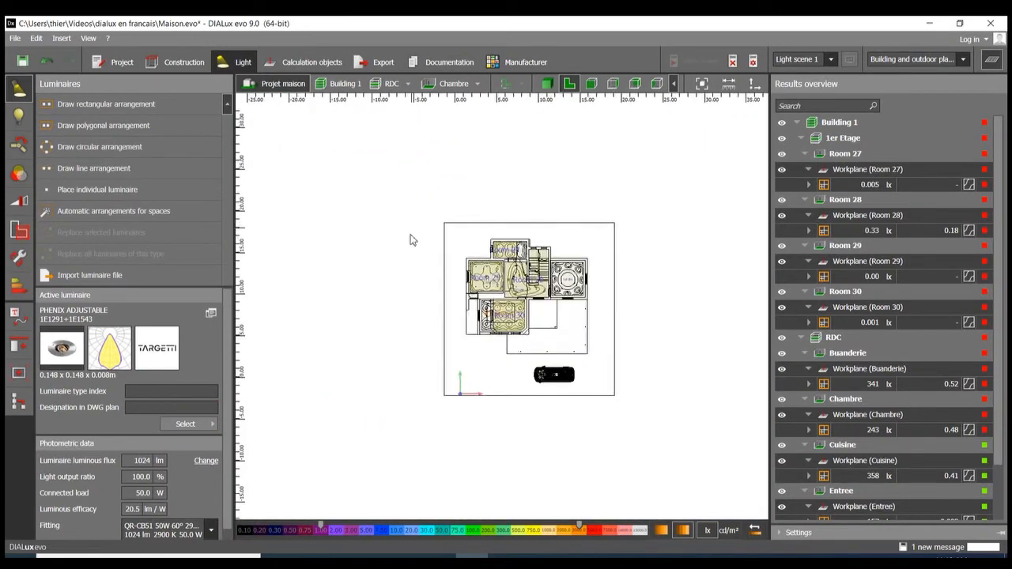
pyautogui.click(127, 190)
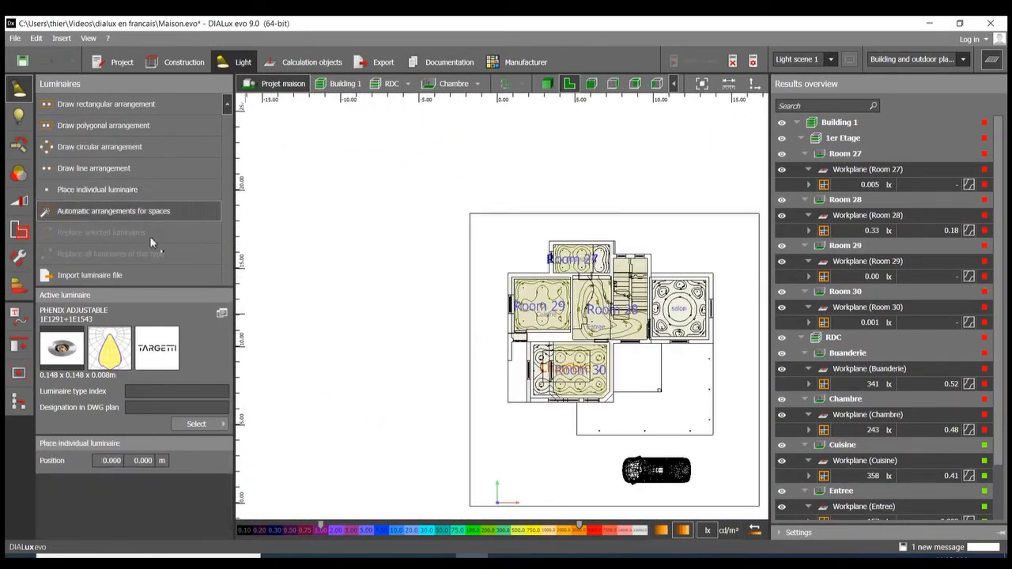
pyautogui.scroll(3, 513, 270)
pyautogui.scroll(3, 560, 299)
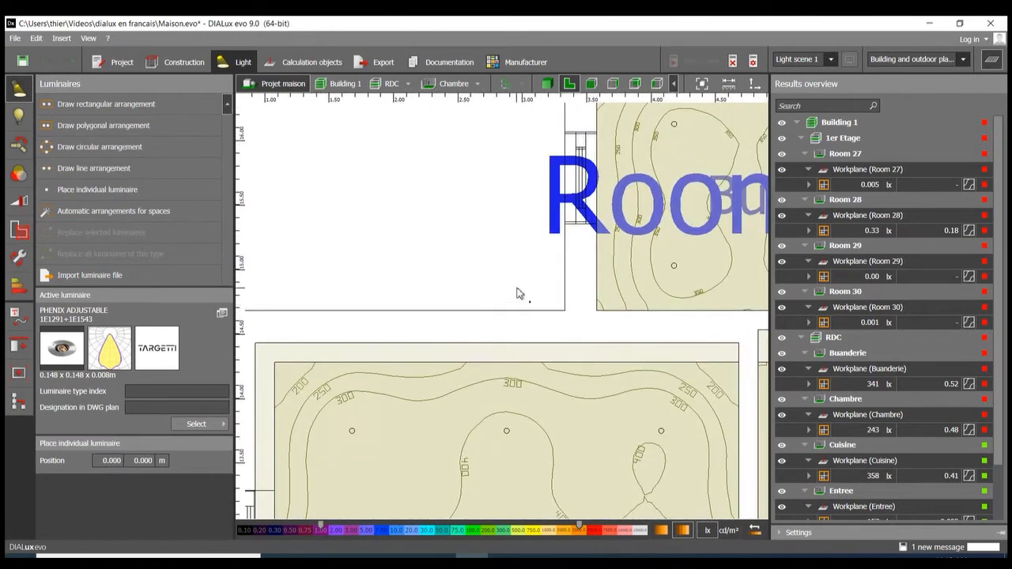
pyautogui.click(401, 301)
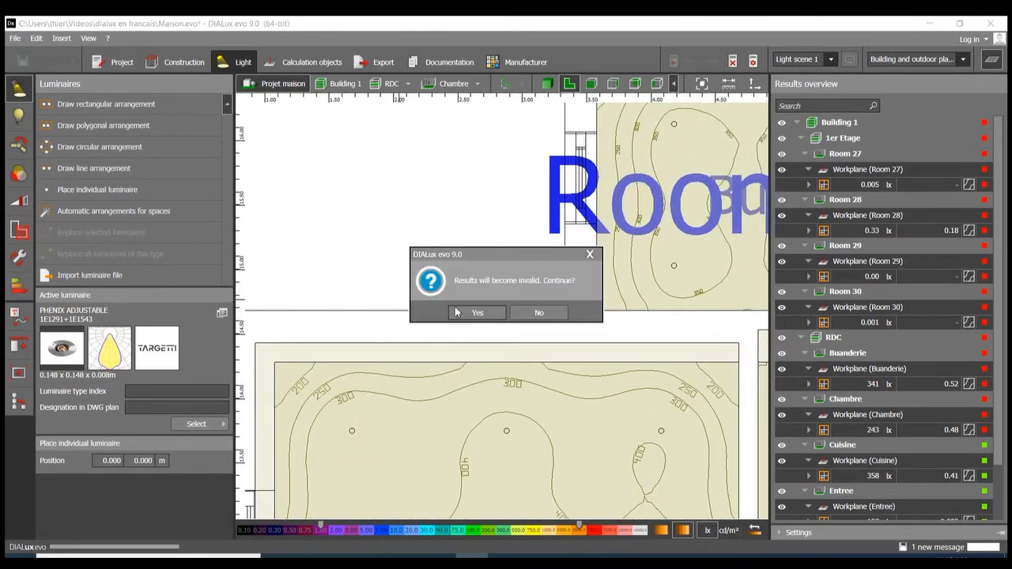
pyautogui.click(496, 309)
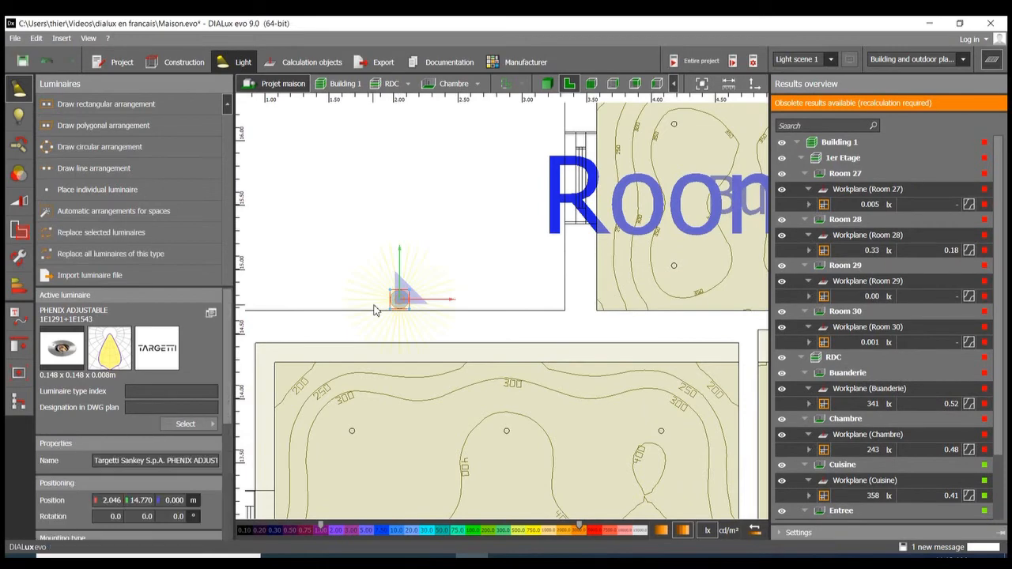
# Inspect the new luminaire at the foot of the wall in 3D and raise it to a height of about 0.254 m
pyautogui.click(547, 83)
pyautogui.moveTo(543, 145); pyautogui.dragTo(554, 431, button='right')
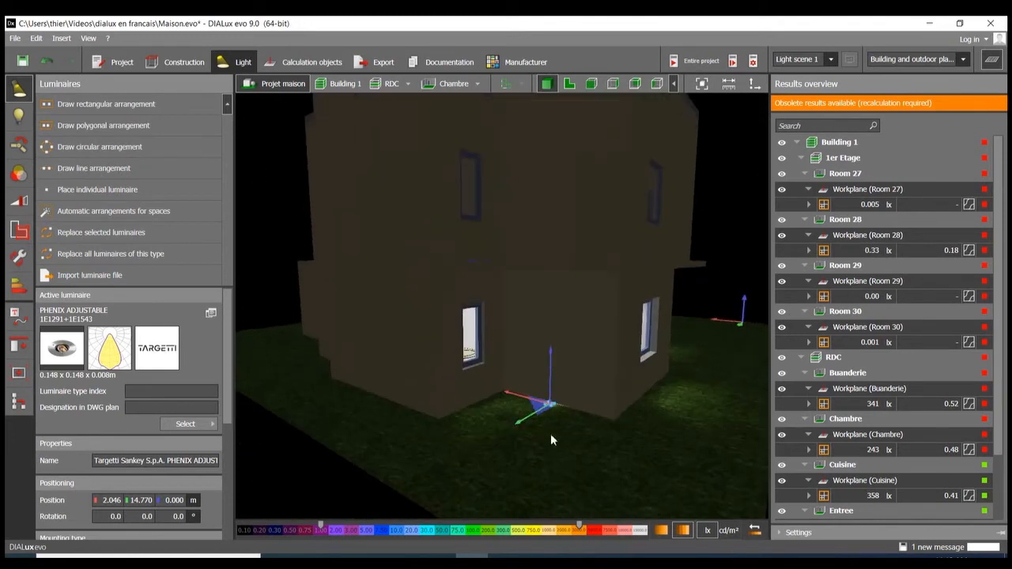
pyautogui.scroll(5, 551, 419)
pyautogui.scroll(5, 553, 361)
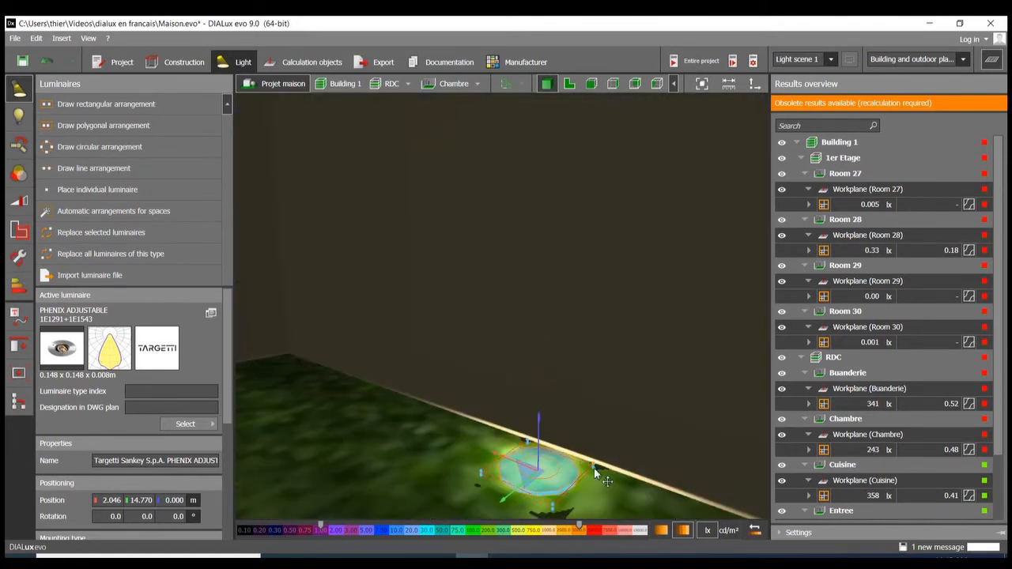
pyautogui.scroll(-5, 612, 357)
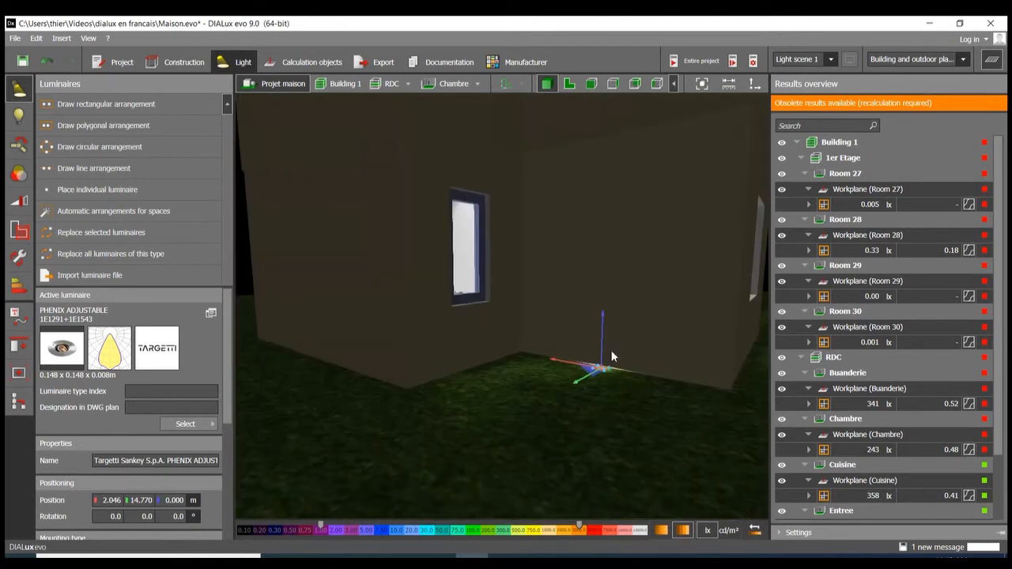
pyautogui.scroll(3, 612, 357)
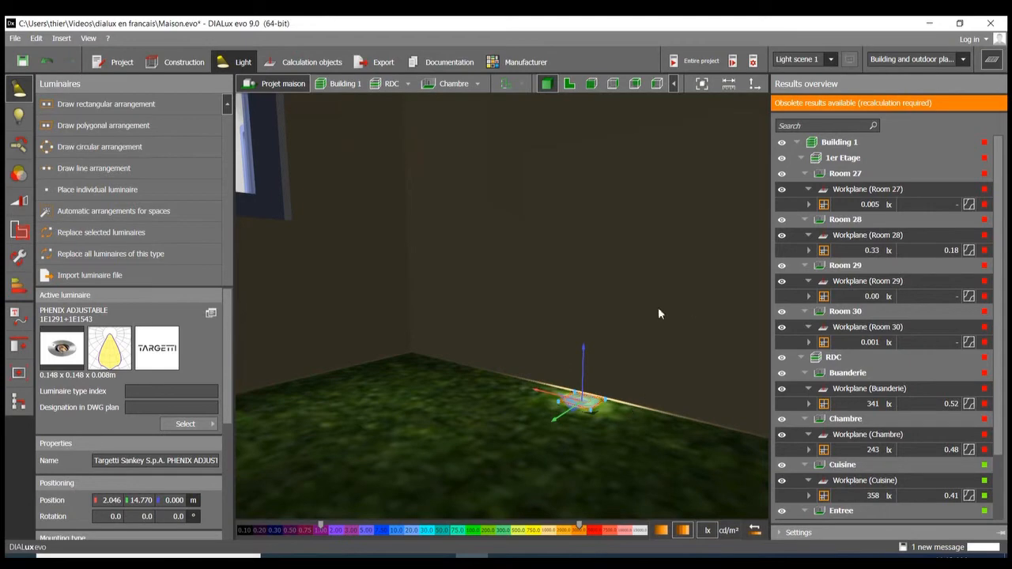
pyautogui.moveTo(582, 368); pyautogui.dragTo(589, 303)
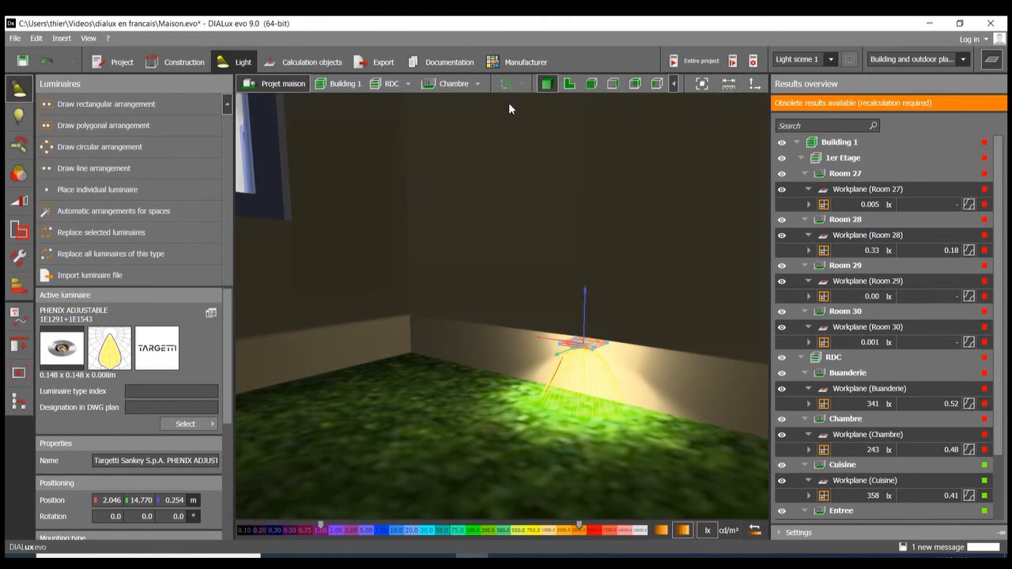
# Hide the results overview and rotate the luminaire to about -2°, -180°, -180° so that it shines up the wall
pyautogui.click(988, 62)
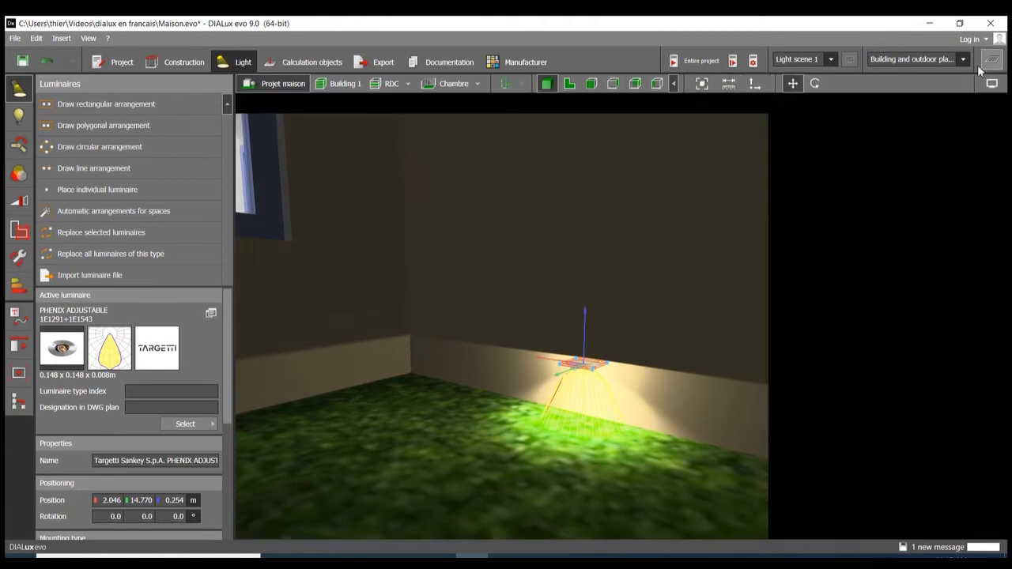
pyautogui.click(815, 85)
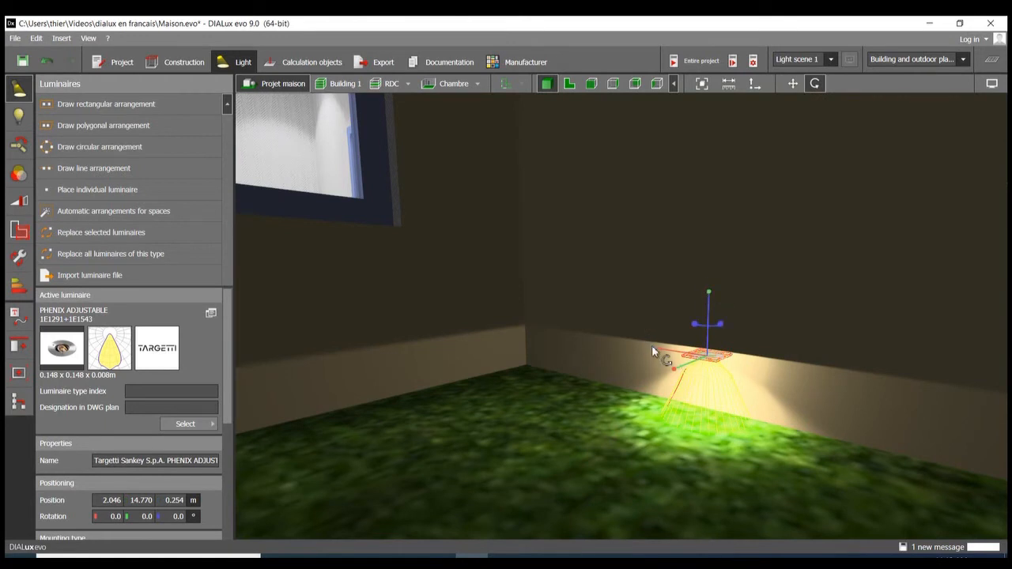
pyautogui.moveTo(653, 356); pyautogui.dragTo(792, 406)
pyautogui.moveTo(795, 341); pyautogui.dragTo(822, 348)
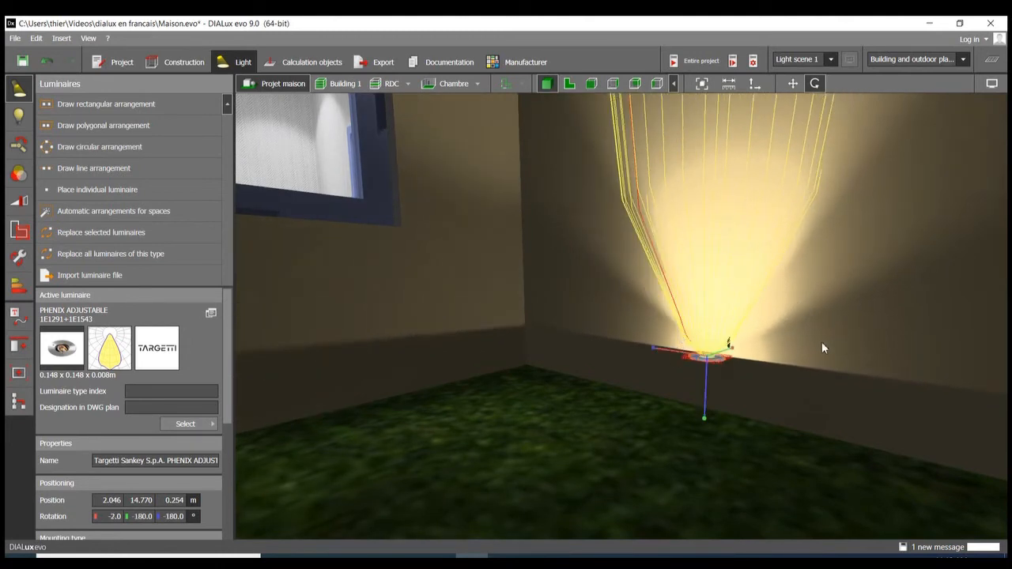
# Lower the PHENIX ADJUSTABLE to a height of about 0.019 m at the foot of the wall and save the project
pyautogui.click(718, 93)
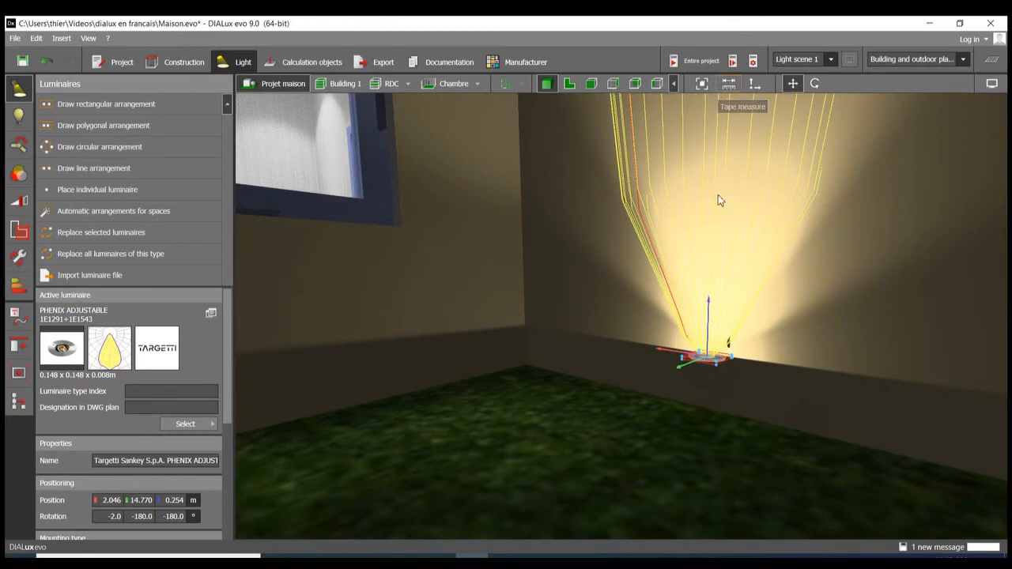
pyautogui.moveTo(717, 320); pyautogui.dragTo(716, 404)
pyautogui.scroll(-10, 672, 292)
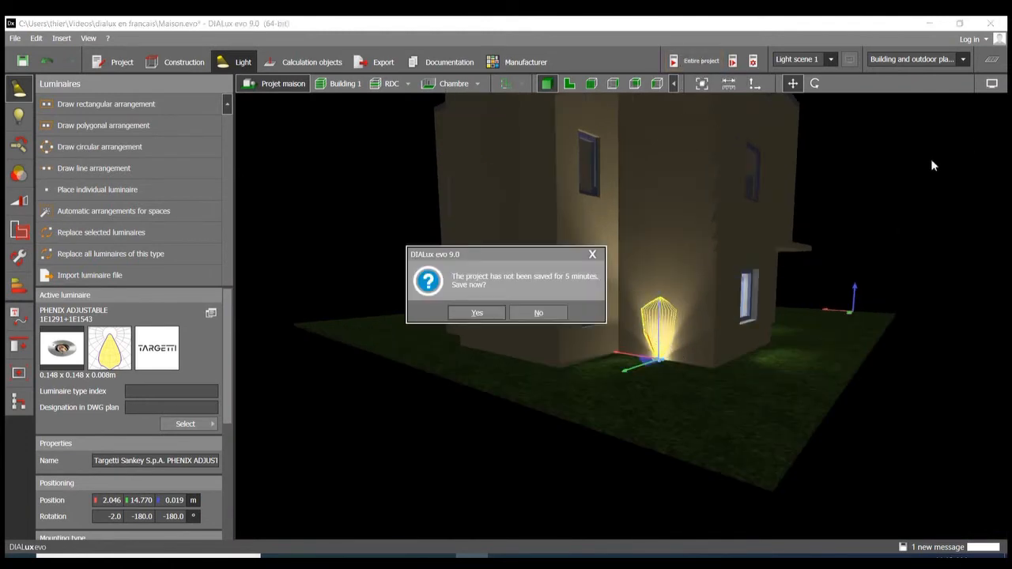
pyautogui.click(476, 313)
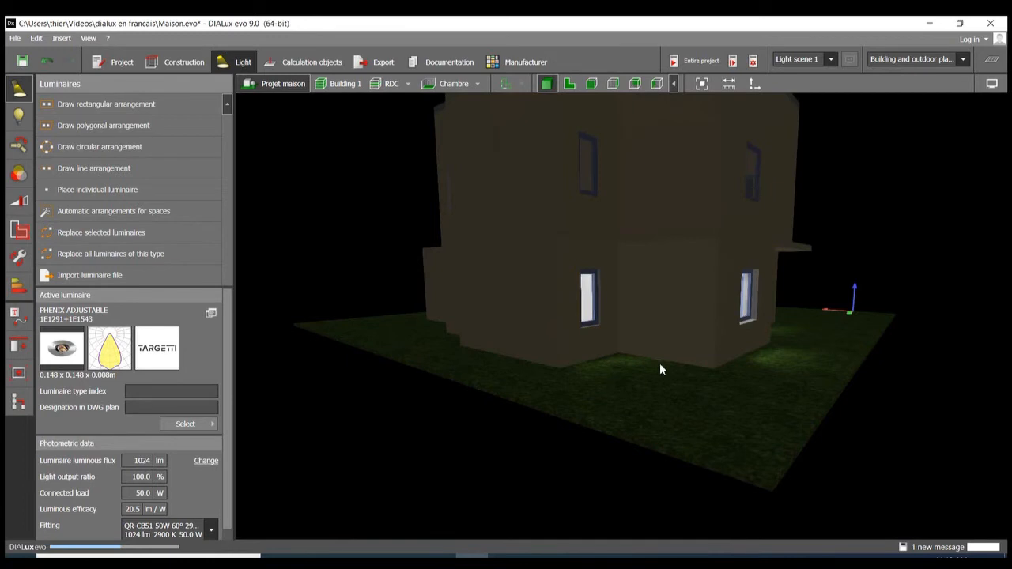
# Examine in 3D the light effect of the wall uplight and of the sigma led line along the terrace edge
pyautogui.scroll(5, 667, 347)
pyautogui.moveTo(668, 347)
pyautogui.mouseDown(button='middle')
pyautogui.moveTo(673, 321)
pyautogui.moveTo(681, 356)
pyautogui.mouseUp(button='middle')
pyautogui.scroll(-8, 681, 352)
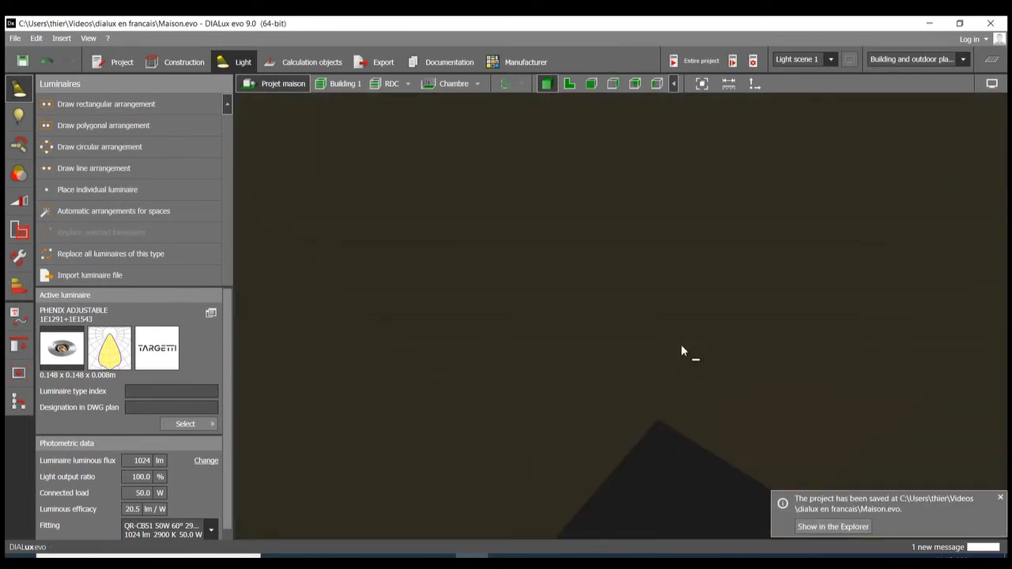
pyautogui.scroll(5, 670, 478)
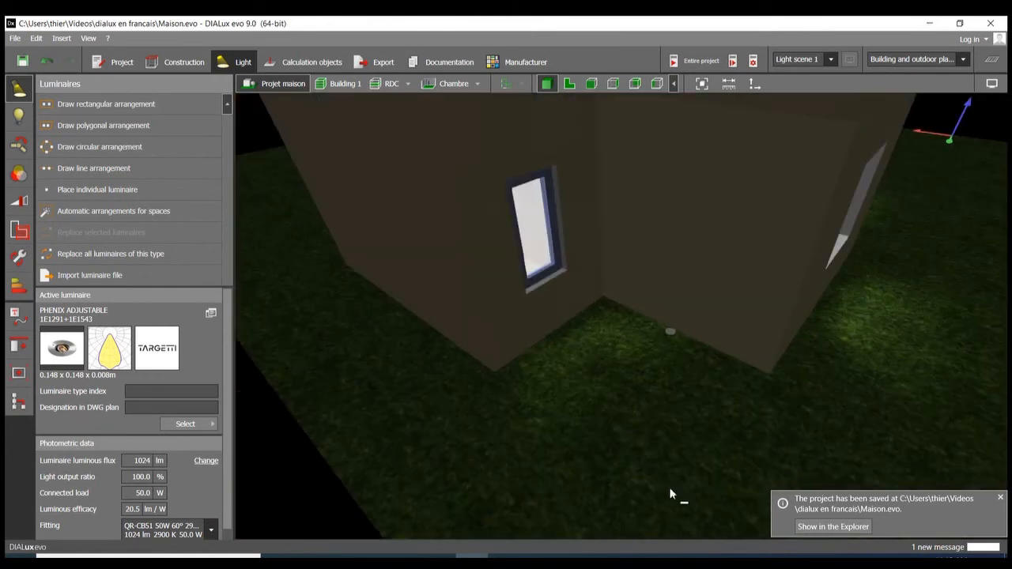
pyautogui.click(671, 335)
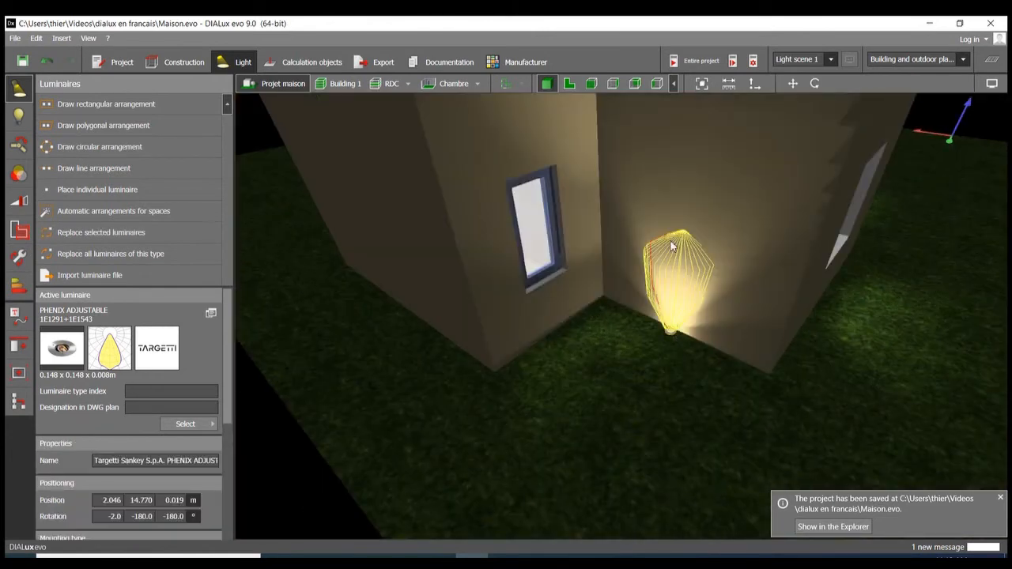
pyautogui.click(991, 83)
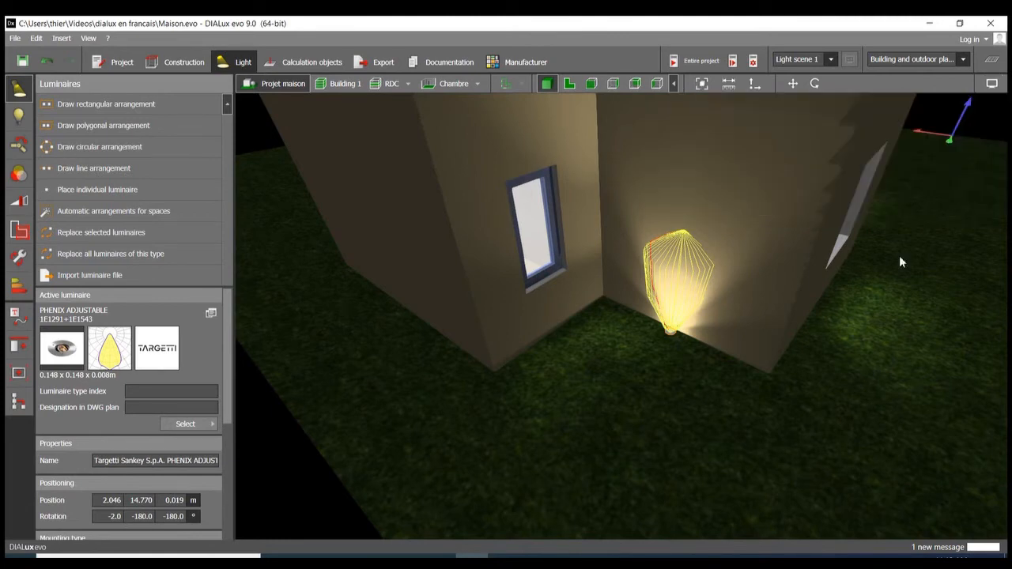
pyautogui.moveTo(899, 255); pyautogui.dragTo(708, 350, button='right')
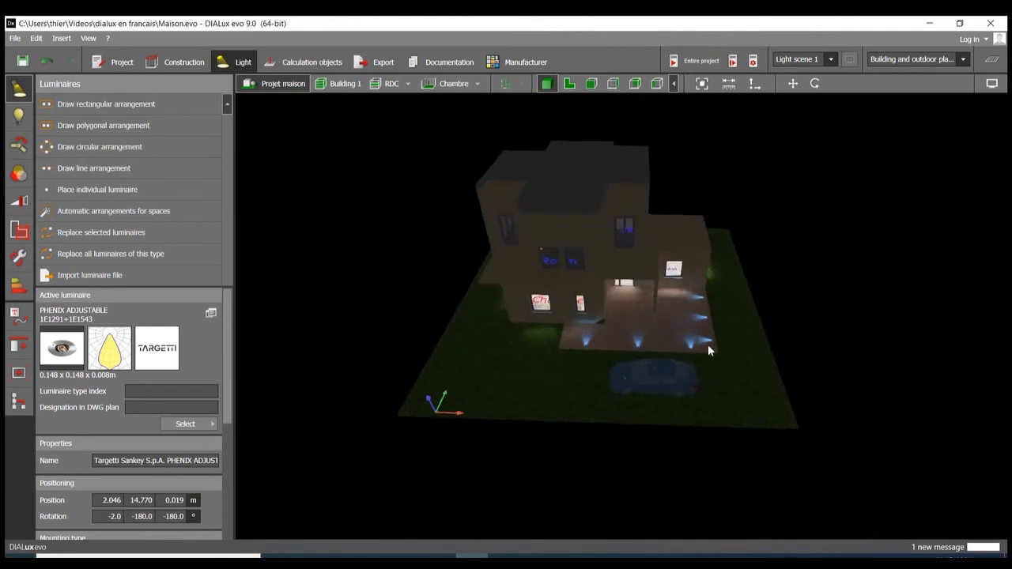
pyautogui.click(741, 387)
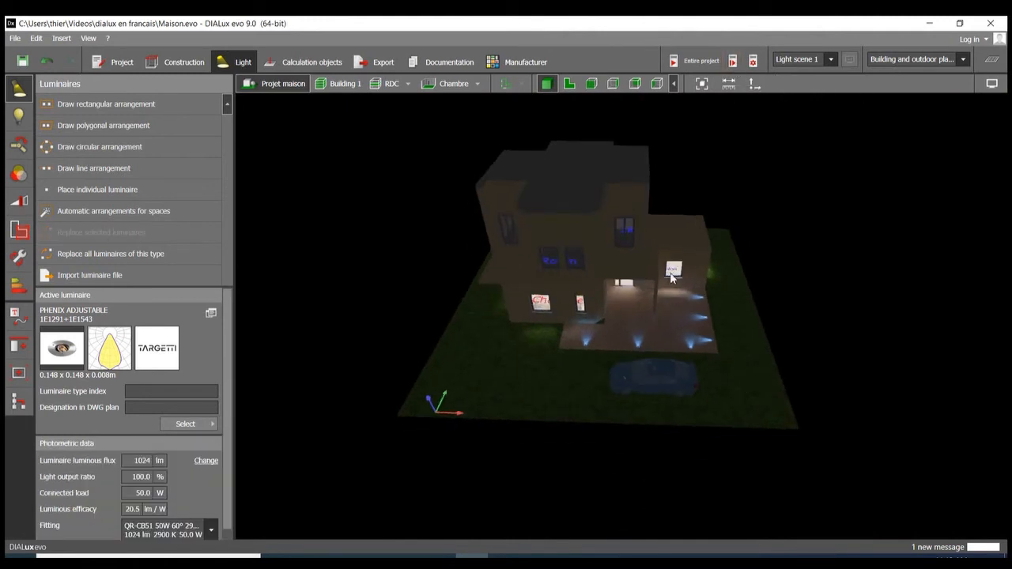
pyautogui.scroll(5, 741, 345)
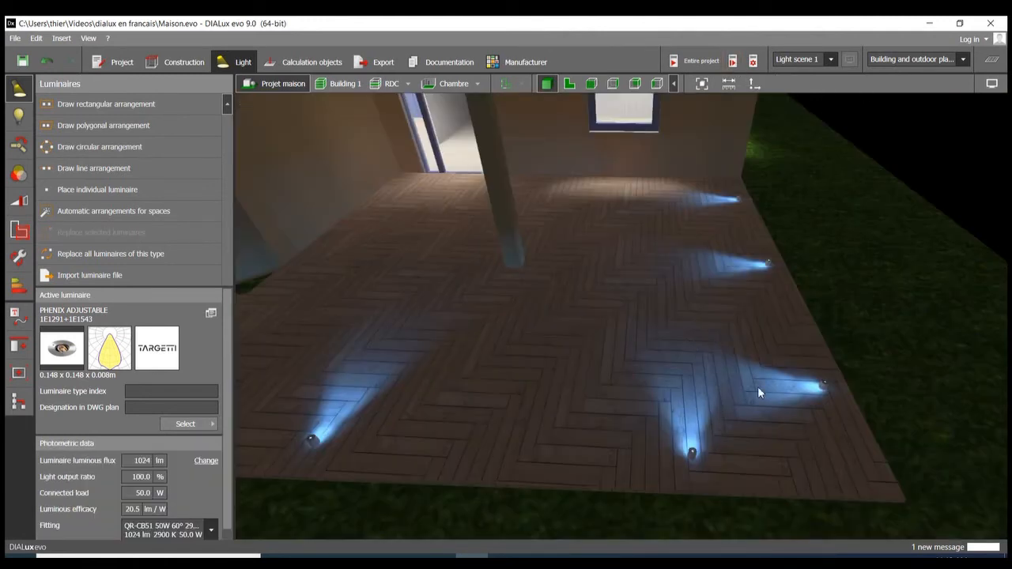
pyautogui.click(826, 384)
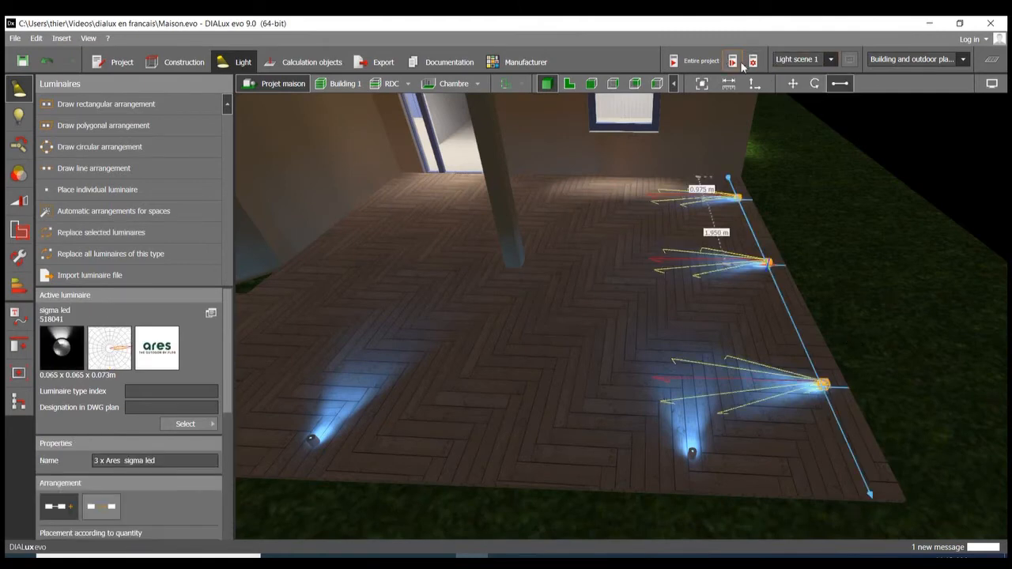
# Try to calculate the lighting of the entire project
pyautogui.click(696, 61)
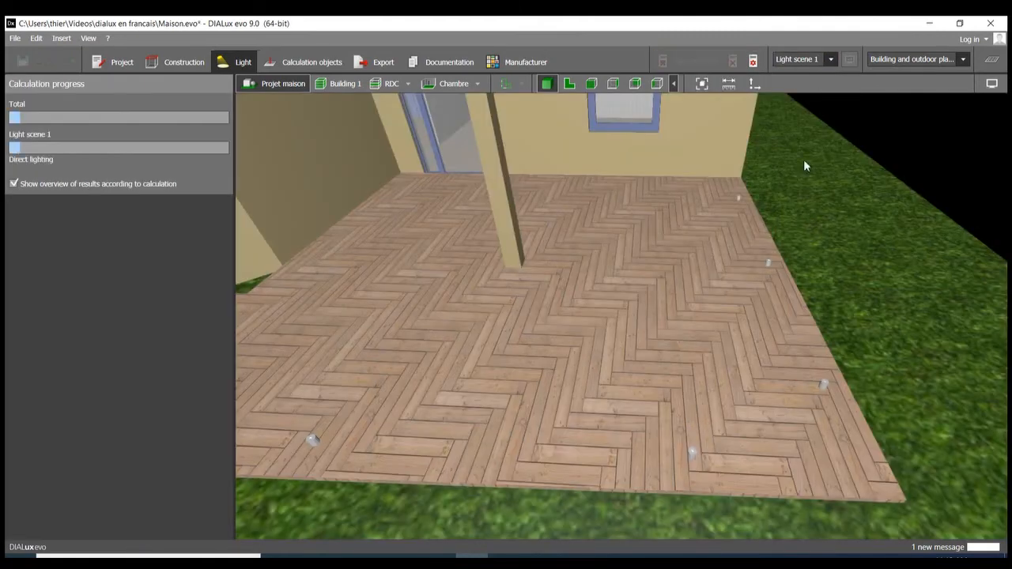
pyautogui.click(768, 264)
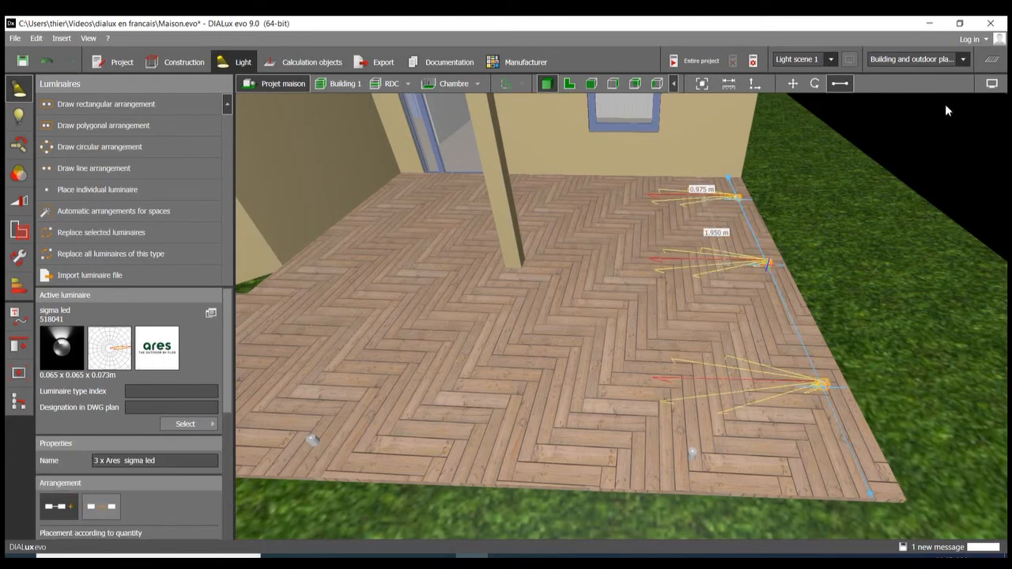
pyautogui.click(995, 85)
pyautogui.click(996, 87)
pyautogui.click(654, 231)
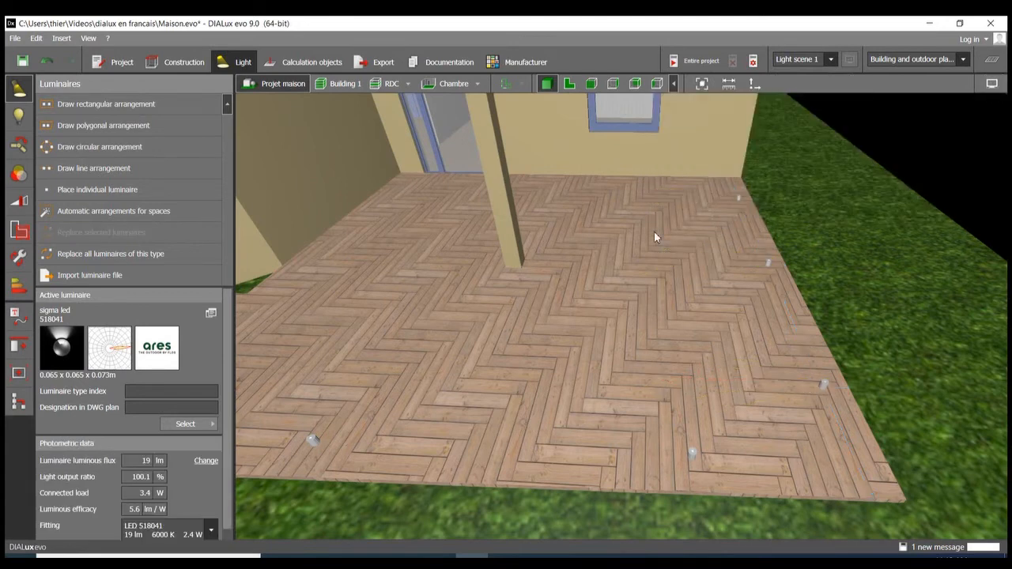
# Examine the terrace's sigma led lines and the light effect of one single luminaire at its front edge
pyautogui.click(767, 260)
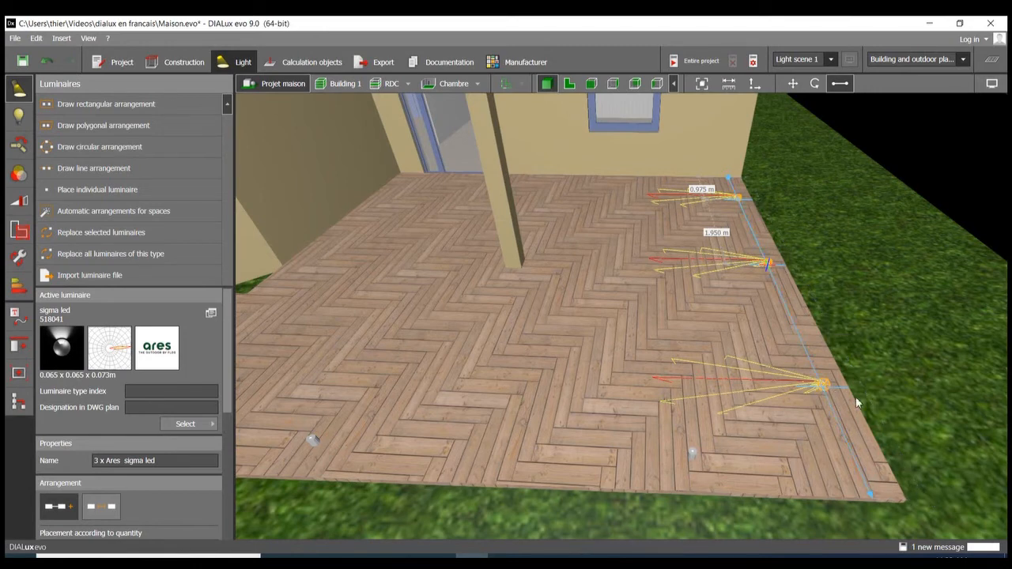
pyautogui.click(886, 325)
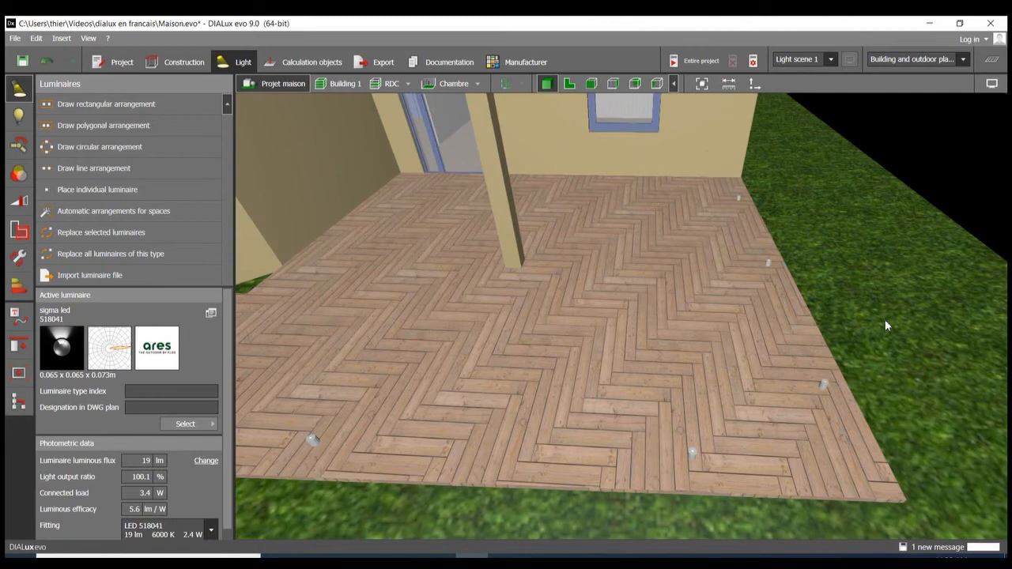
pyautogui.click(825, 387)
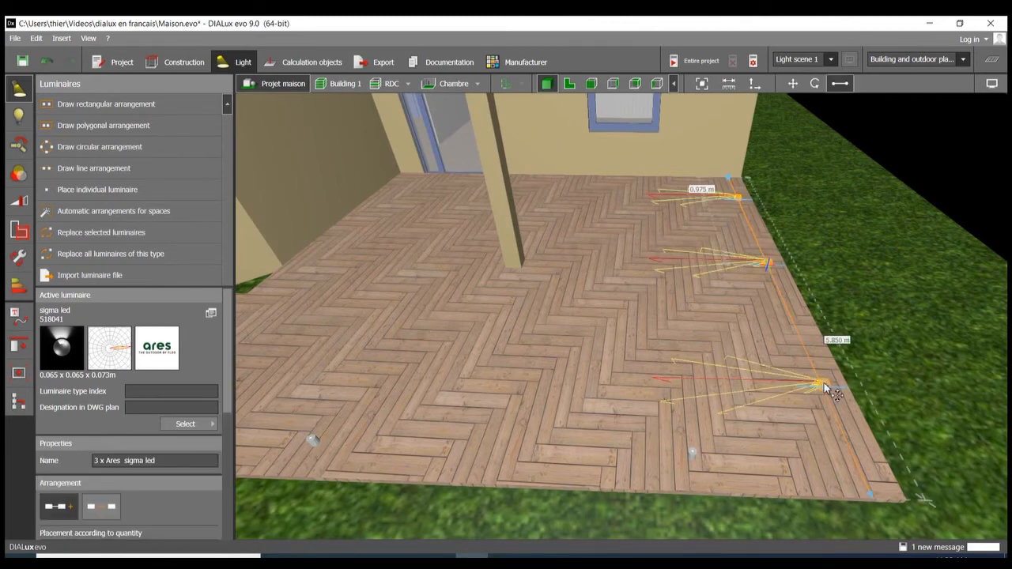
pyautogui.scroll(2, 843, 394)
pyautogui.scroll(-1, 837, 391)
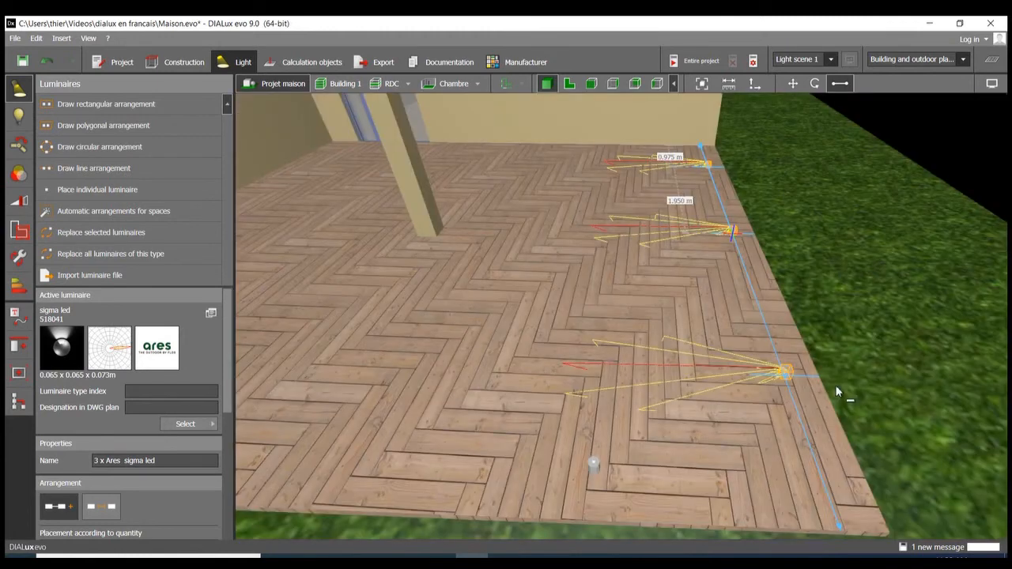
pyautogui.click(601, 462)
pyautogui.click(593, 465)
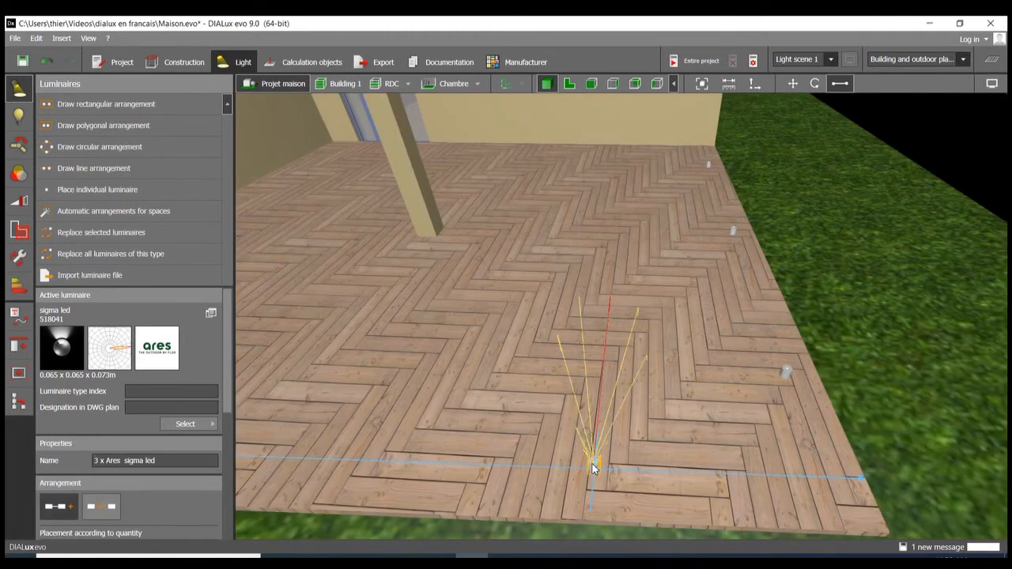
pyautogui.click(593, 467)
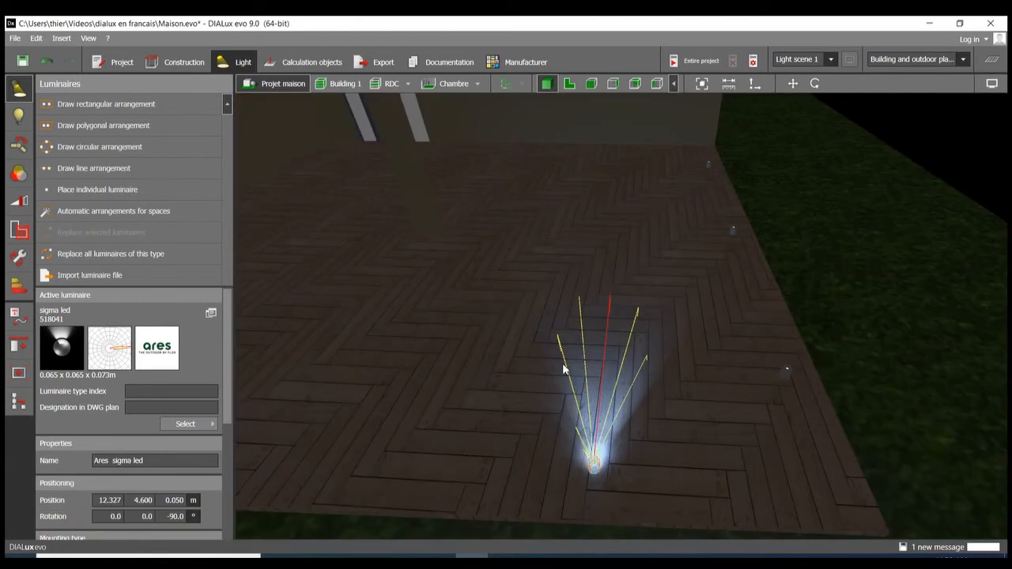
pyautogui.scroll(-10, 865, 227)
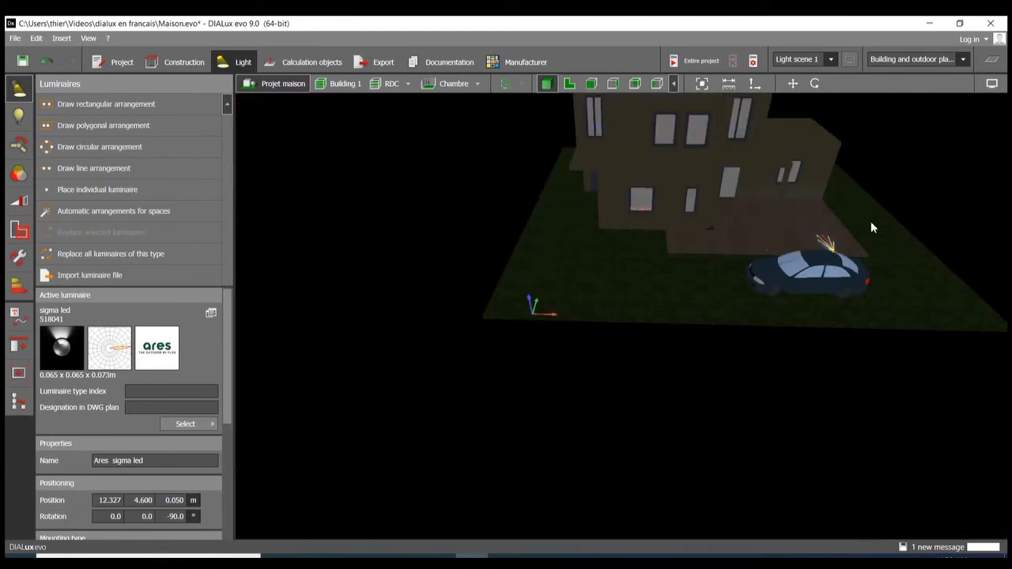
pyautogui.scroll(5, 855, 206)
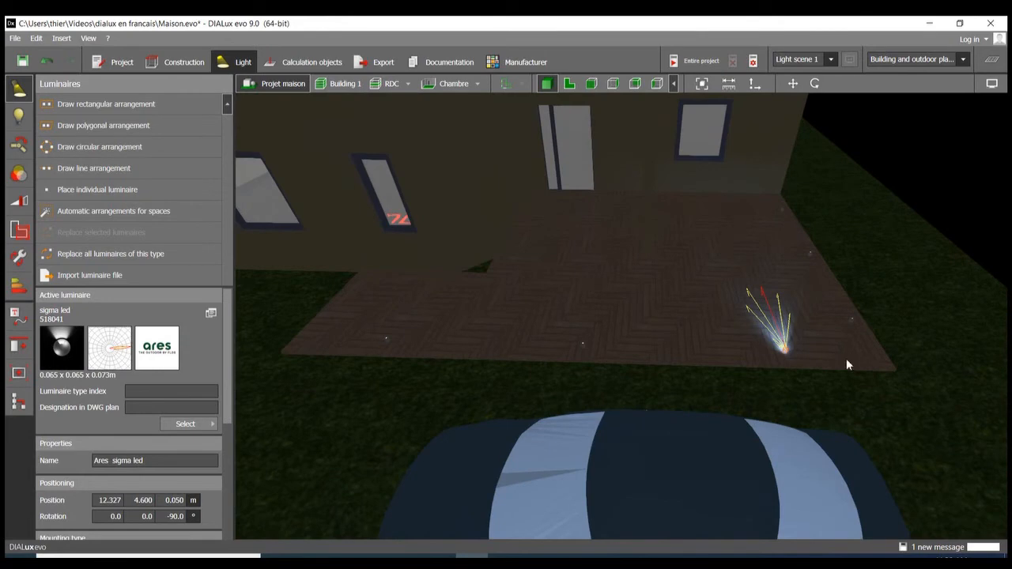
pyautogui.scroll(-3, 949, 345)
# Copy the PHENIX ADJUSTABLE uplight at the rear house wall, working in the floor plan view
pyautogui.moveTo(947, 338); pyautogui.dragTo(684, 203)
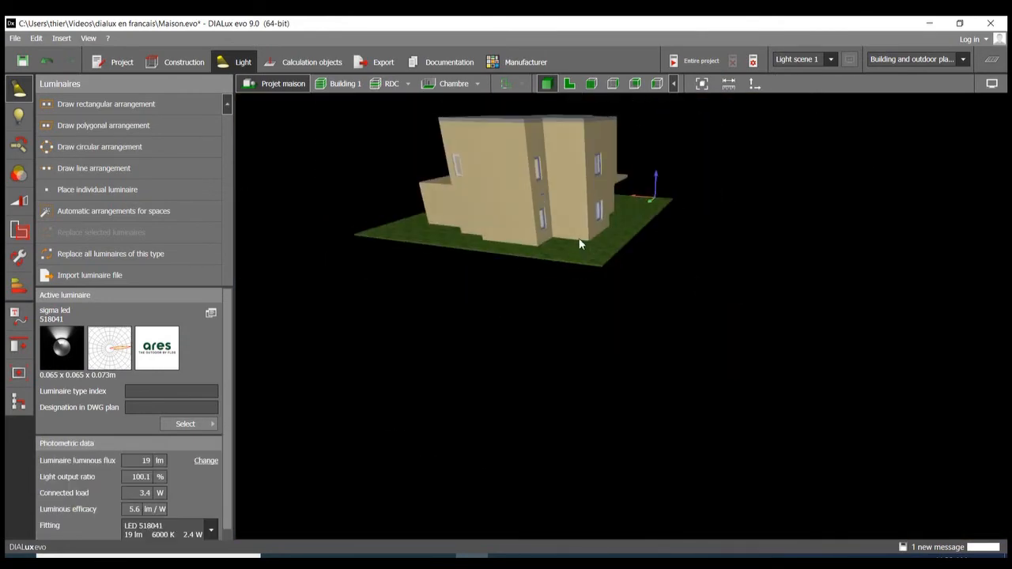
pyautogui.scroll(5, 580, 244)
pyautogui.click(546, 245)
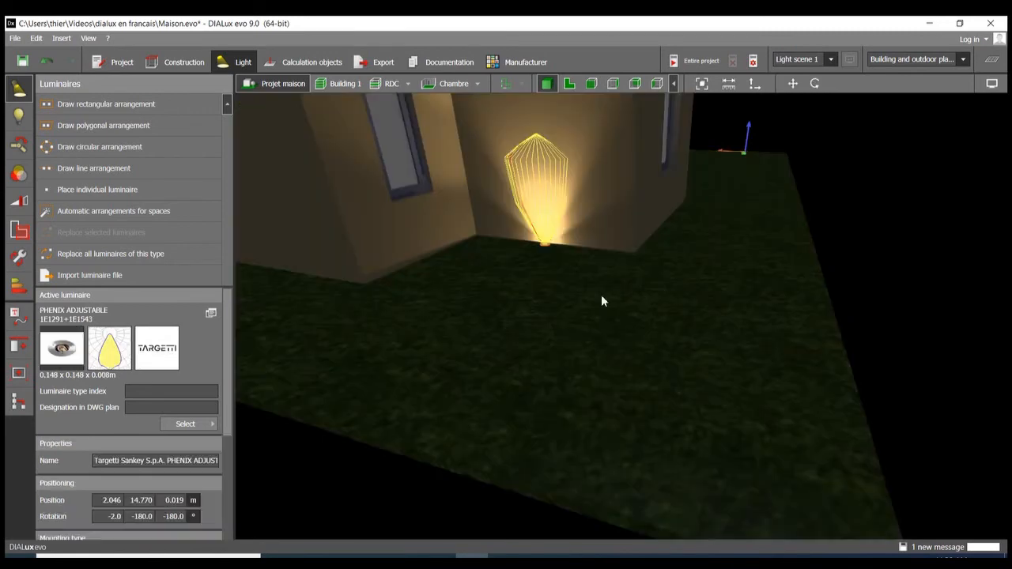
pyautogui.moveTo(763, 265); pyautogui.dragTo(545, 340)
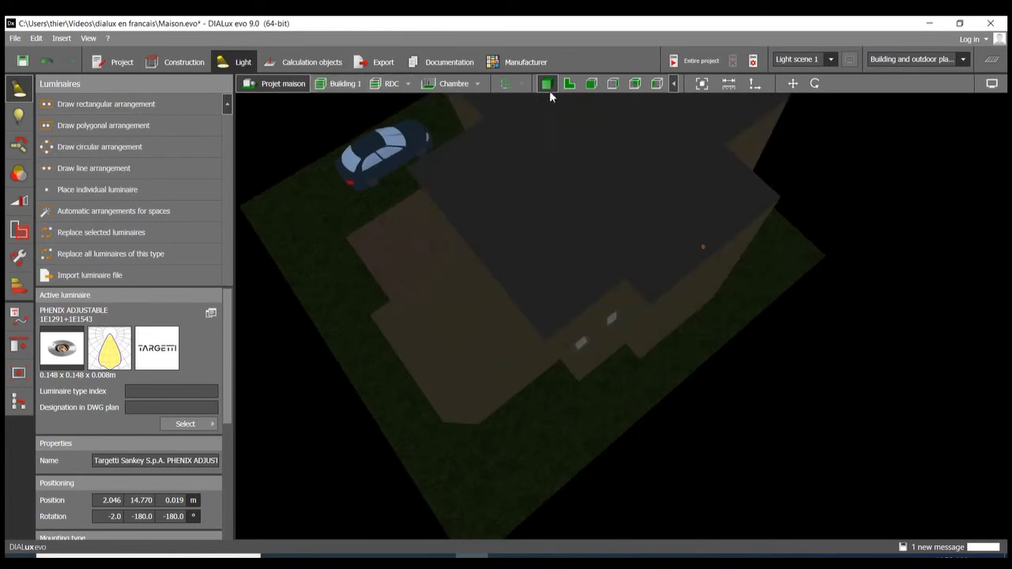
pyautogui.click(569, 83)
pyautogui.scroll(-3, 752, 279)
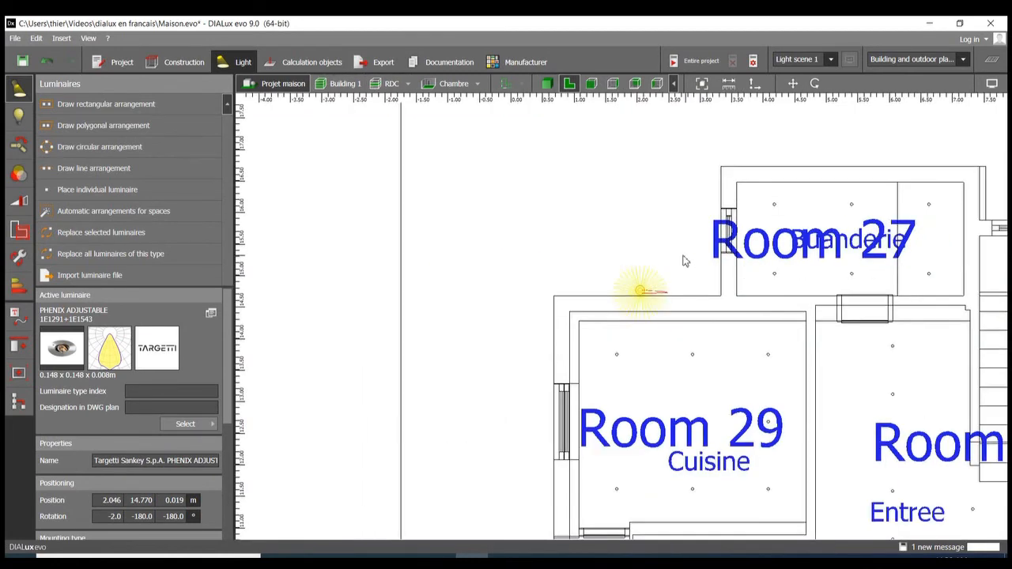
pyautogui.rightClick(643, 291)
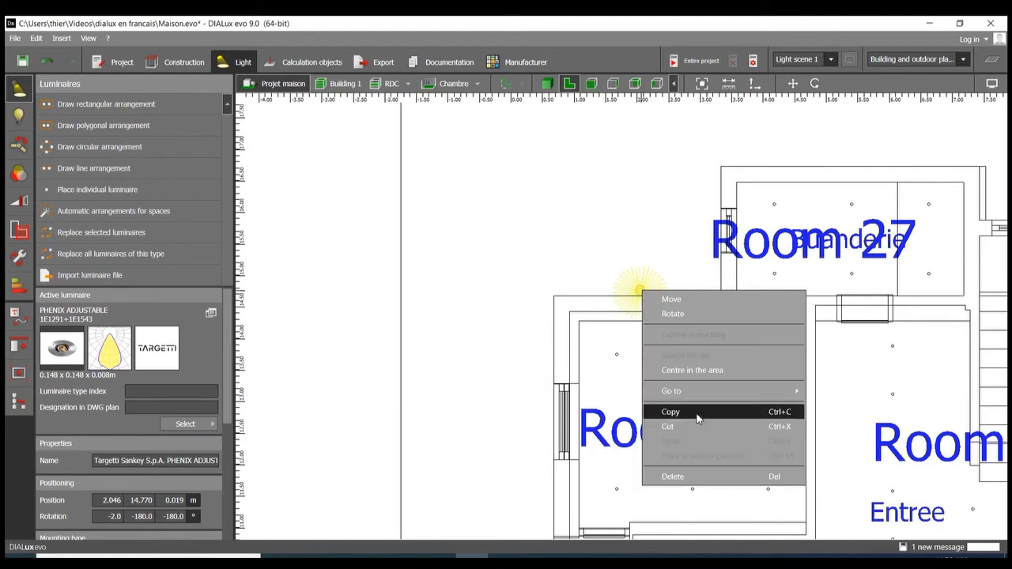
pyautogui.click(698, 416)
# Paste two uplight copies outside the rear wall, at about X 7.719, Y 16.108 m and X 10.044, Y 14.915 m
pyautogui.scroll(2, 726, 301)
pyautogui.scroll(1, 717, 308)
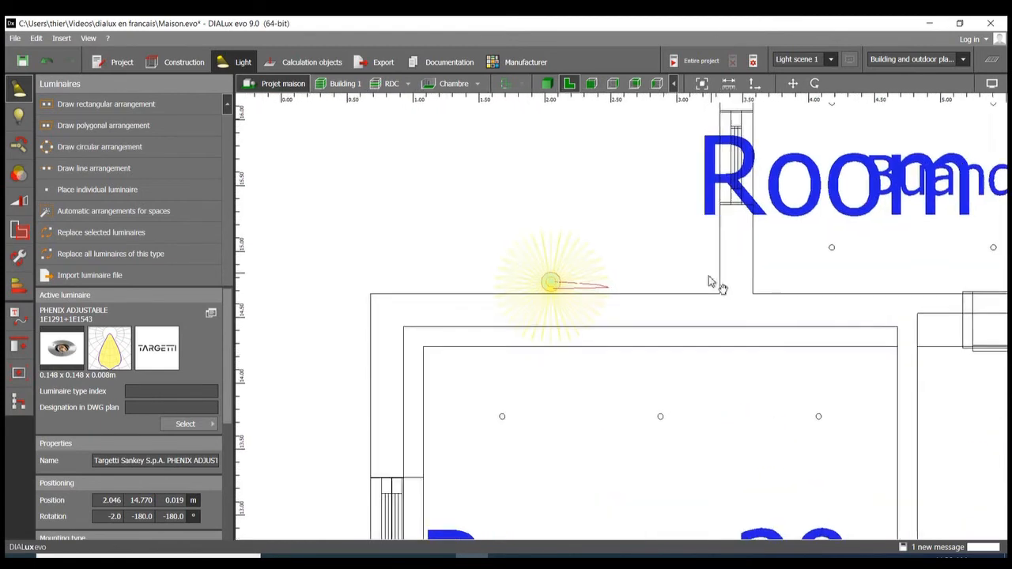
pyautogui.moveTo(711, 282); pyautogui.dragTo(583, 369, button='middle')
pyautogui.scroll(-2, 584, 370)
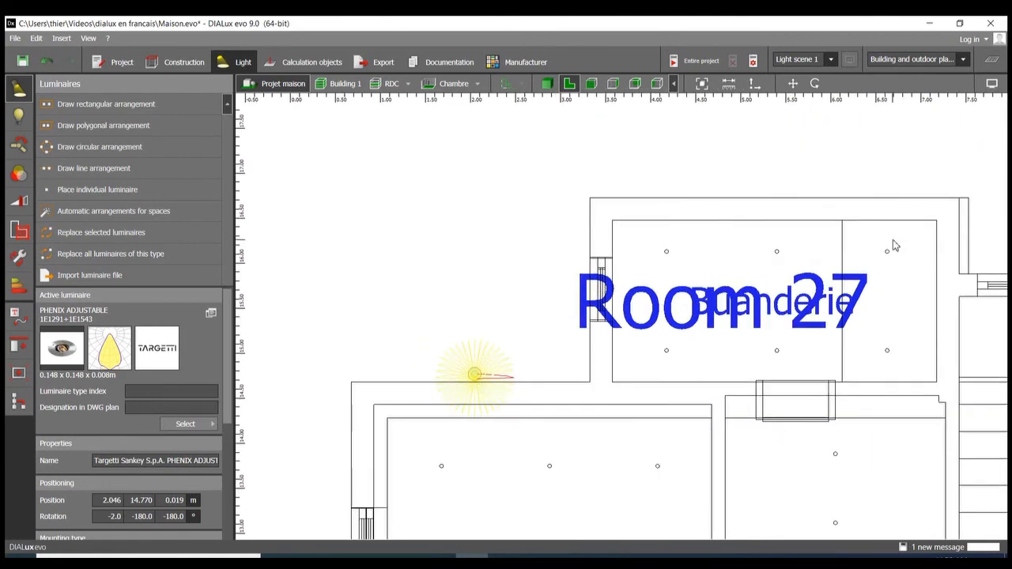
pyautogui.scroll(-3, 893, 239)
pyautogui.moveTo(858, 275); pyautogui.dragTo(661, 287, button='middle')
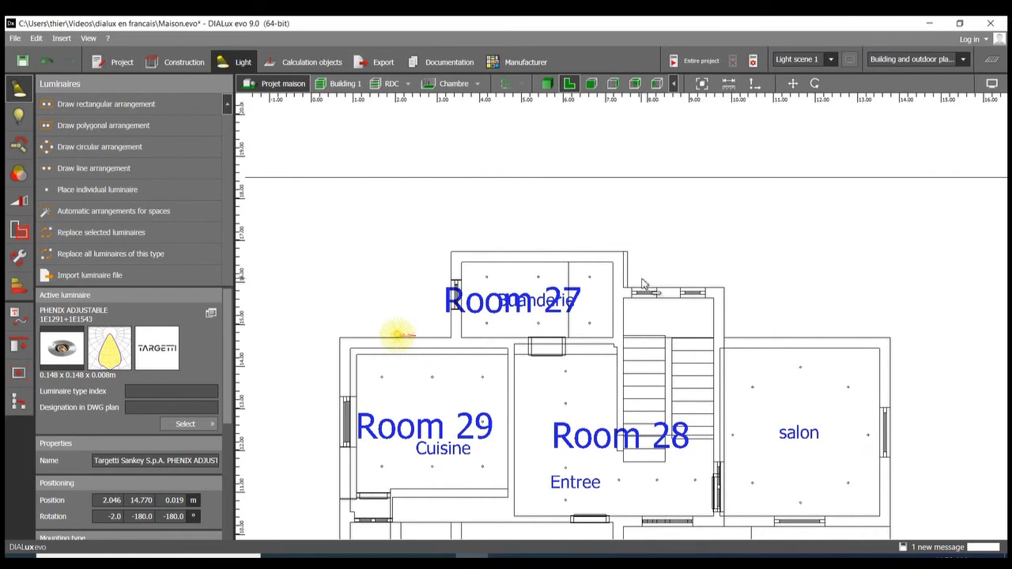
pyautogui.click(635, 279)
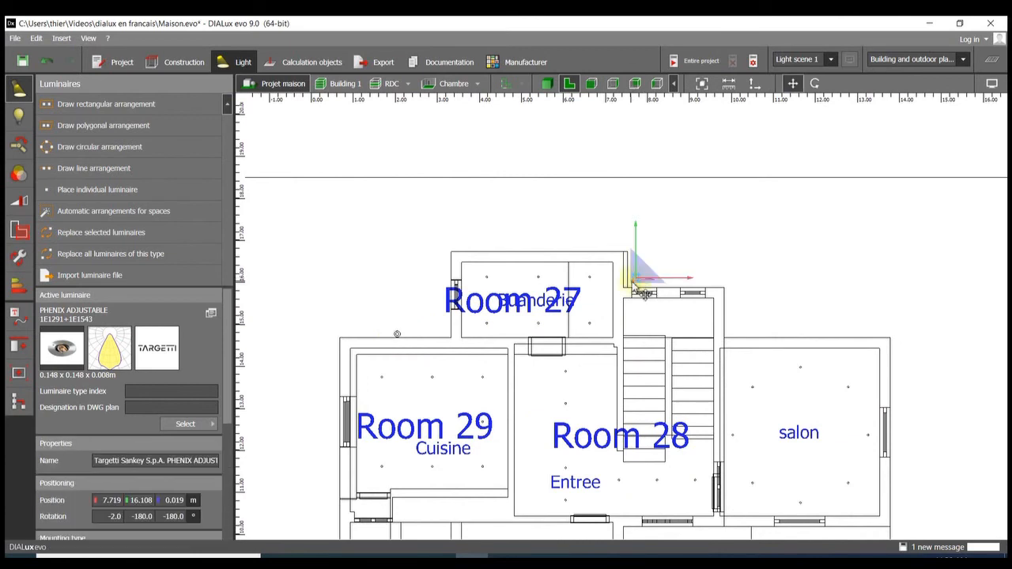
pyautogui.click(734, 332)
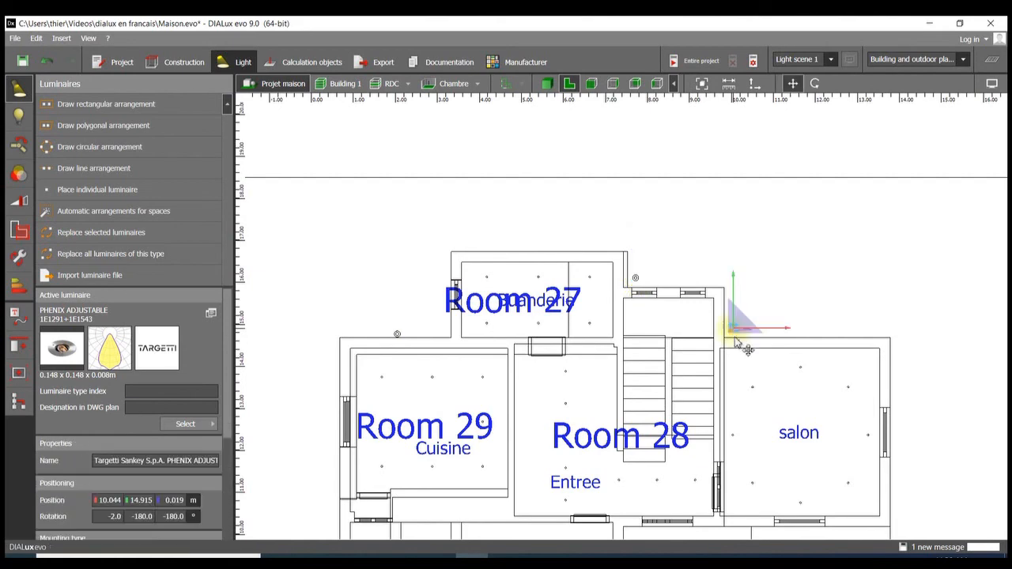
# Start the calculation of the entire project and show the house in 3D
pyautogui.scroll(-3, 757, 236)
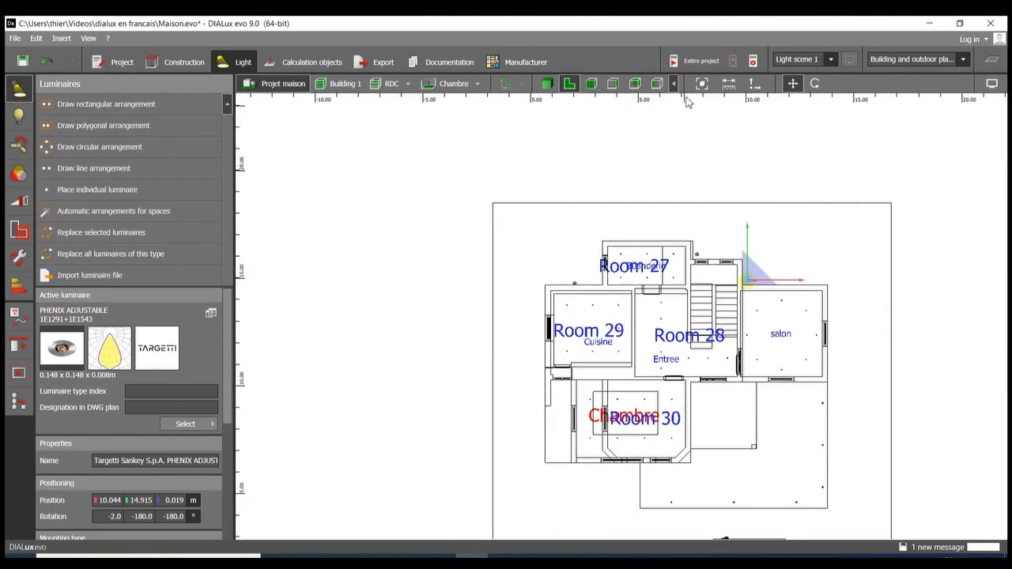
pyautogui.click(686, 61)
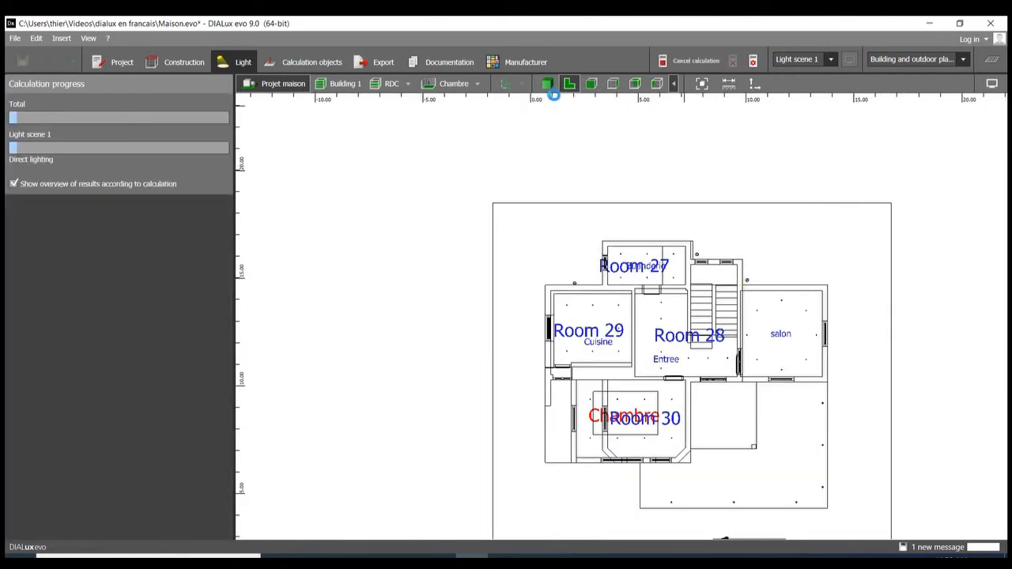
pyautogui.click(547, 85)
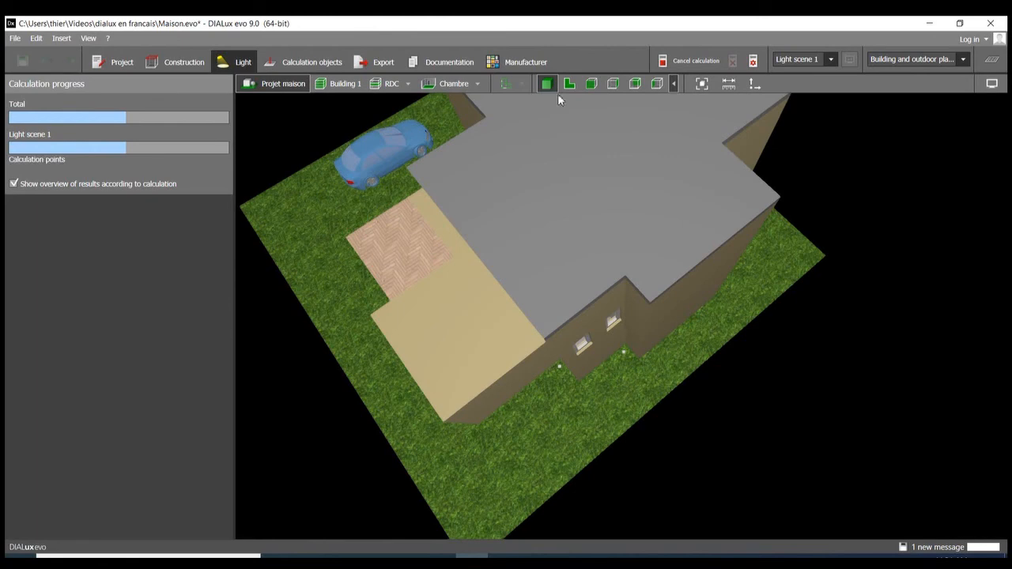
# Examine the calculated light effect of the PHENIX ADJUSTABLE uplights on the house's outside walls from all sides
pyautogui.scroll(-4, 424, 251)
pyautogui.moveTo(424, 251); pyautogui.dragTo(490, 173, button='right')
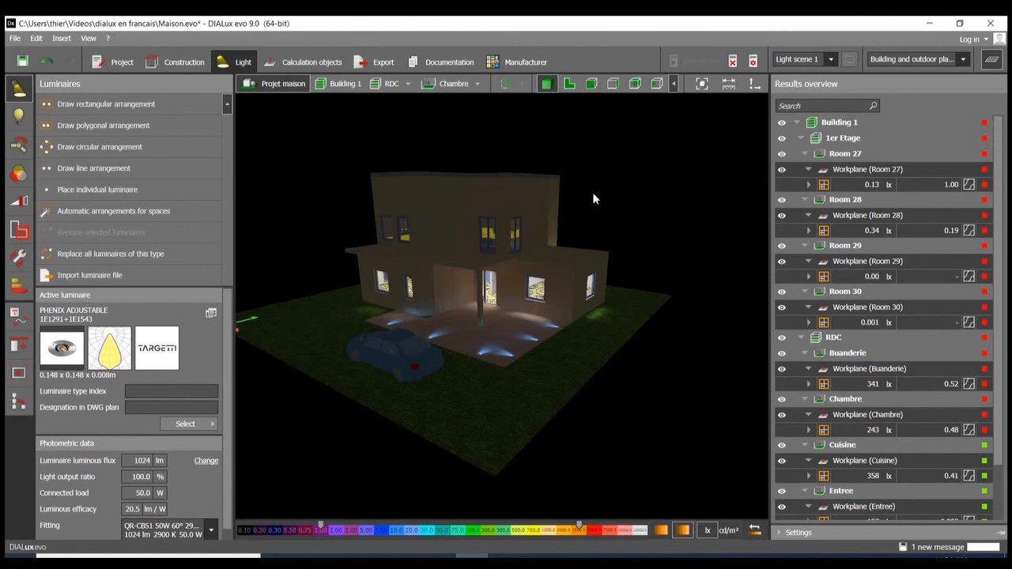
pyautogui.moveTo(593, 198); pyautogui.dragTo(621, 363, button='right')
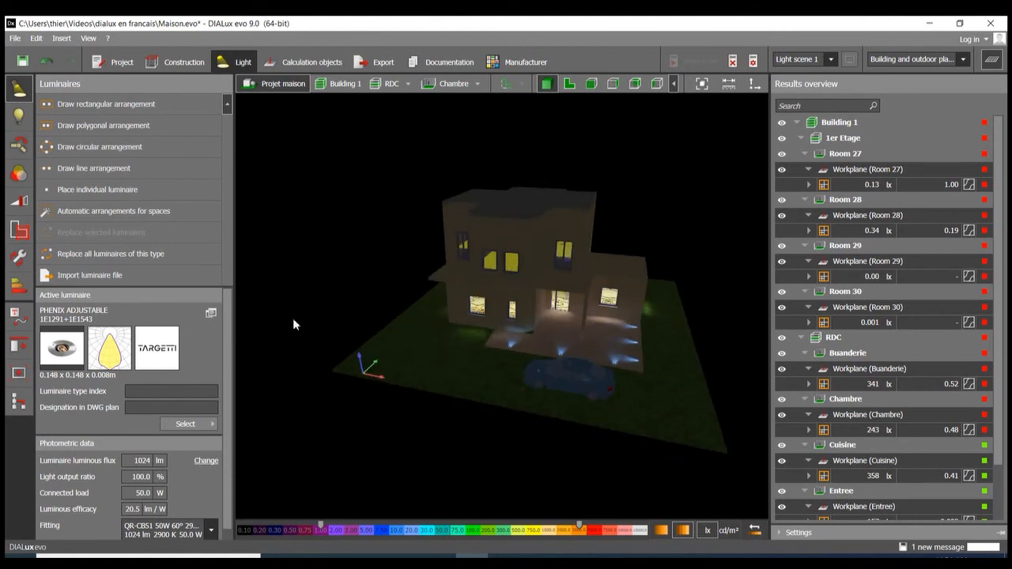
pyautogui.moveTo(293, 318); pyautogui.dragTo(418, 254, button='right')
pyautogui.scroll(5, 416, 235)
pyautogui.scroll(4, 687, 238)
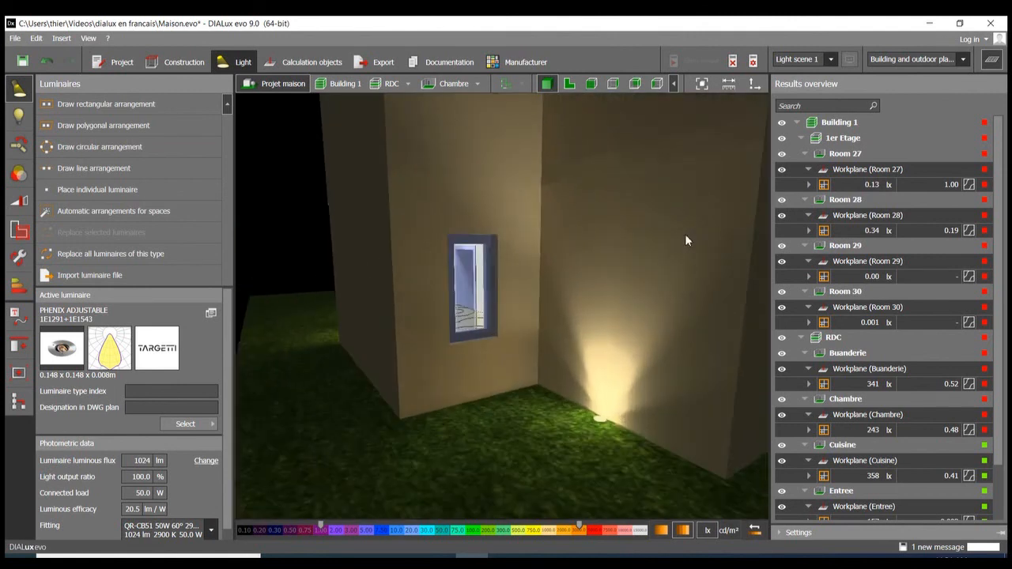
pyautogui.scroll(-4, 619, 364)
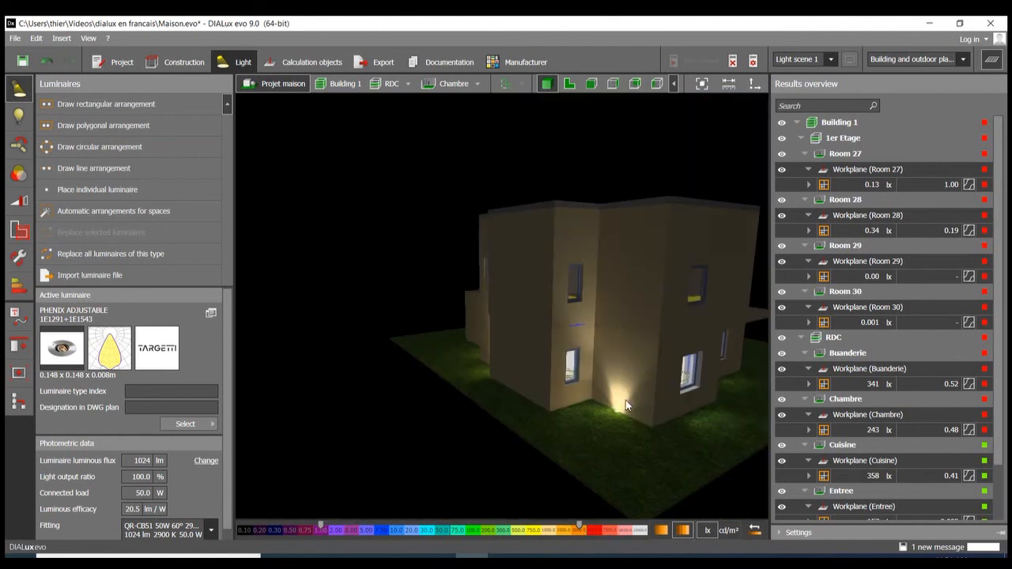
pyautogui.moveTo(403, 323); pyautogui.dragTo(622, 345, button='right')
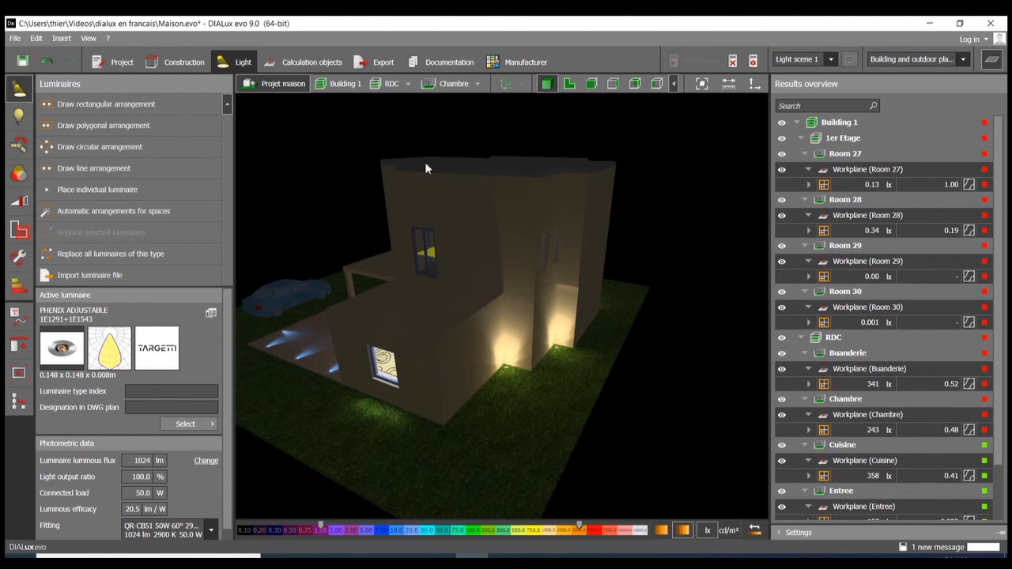
pyautogui.scroll(-3, 596, 354)
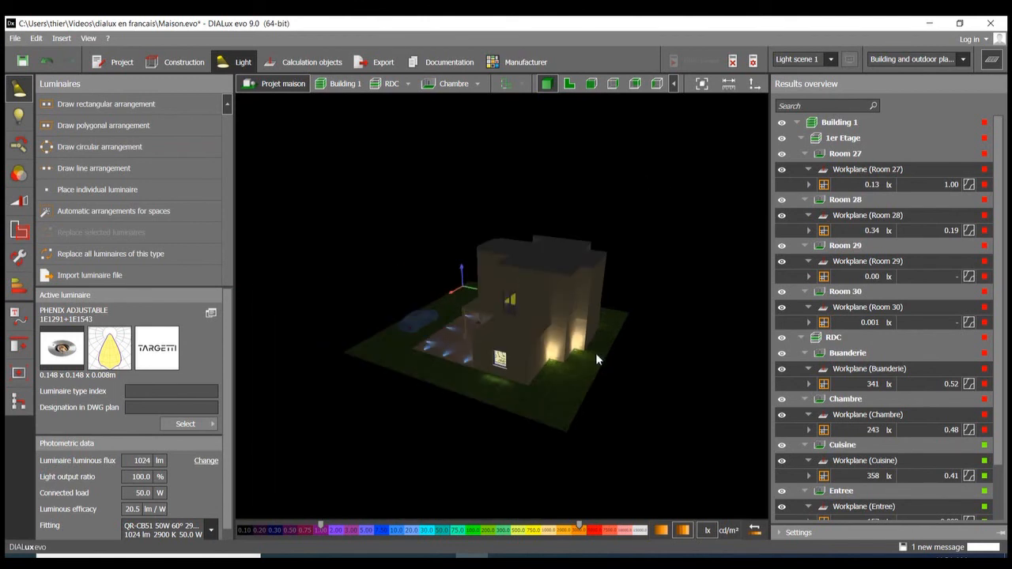
# Examine the calculated light beams of the floor recessed luminaires around the terrace, both close up and with the whole front of the house
pyautogui.moveTo(523, 298); pyautogui.dragTo(561, 318, button='right')
pyautogui.scroll(5, 547, 318)
pyautogui.scroll(-3, 547, 331)
pyautogui.scroll(3, 557, 333)
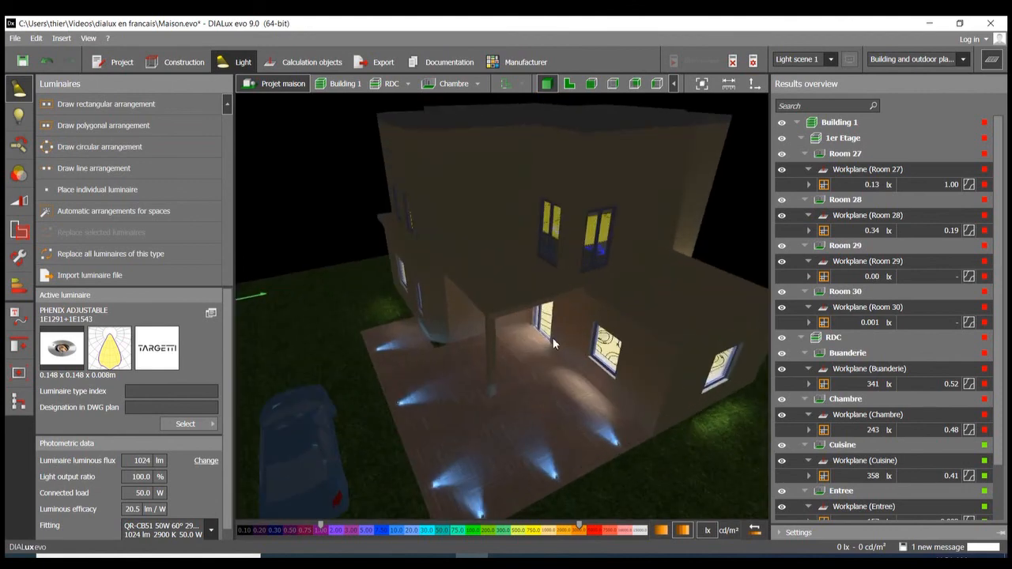
pyautogui.scroll(-1, 526, 409)
pyautogui.scroll(4, 518, 439)
pyautogui.scroll(2, 518, 437)
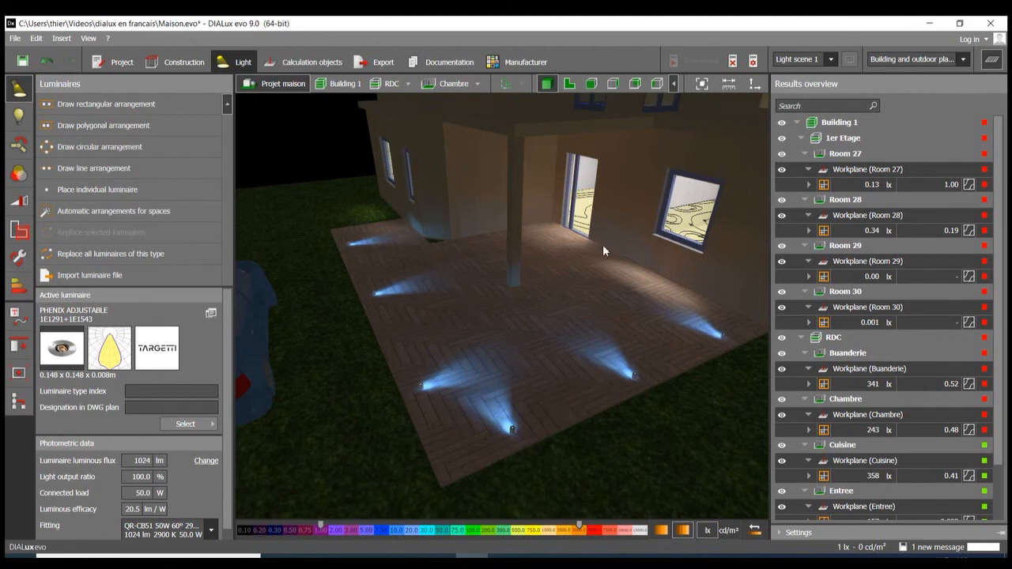
pyautogui.scroll(-5, 604, 250)
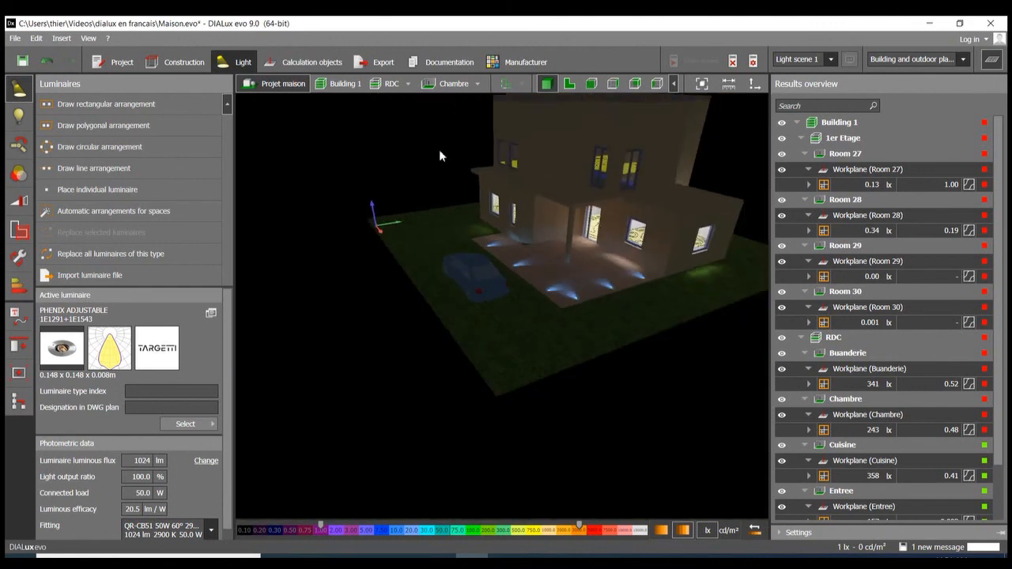
pyautogui.moveTo(439, 154); pyautogui.dragTo(517, 244)
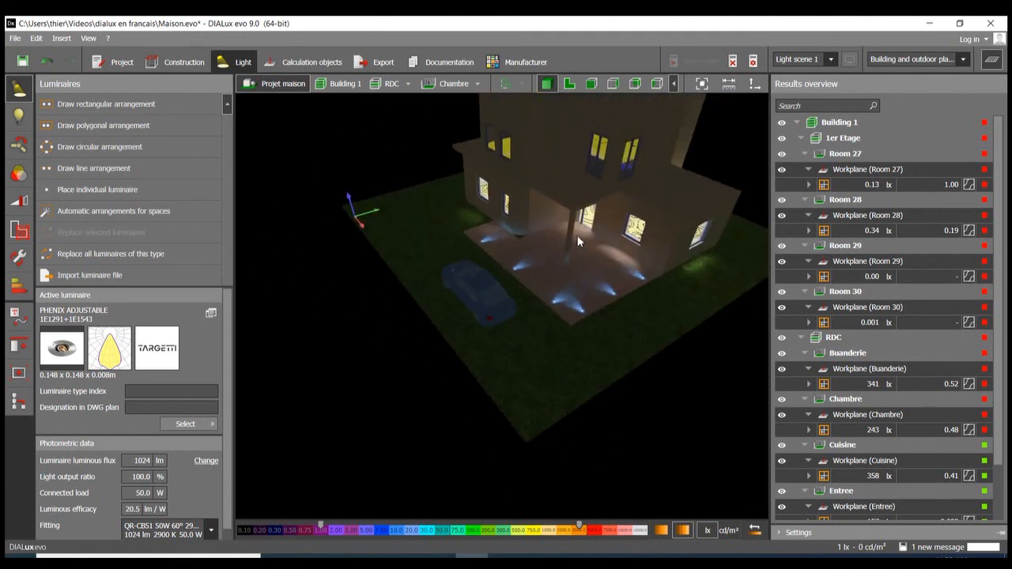